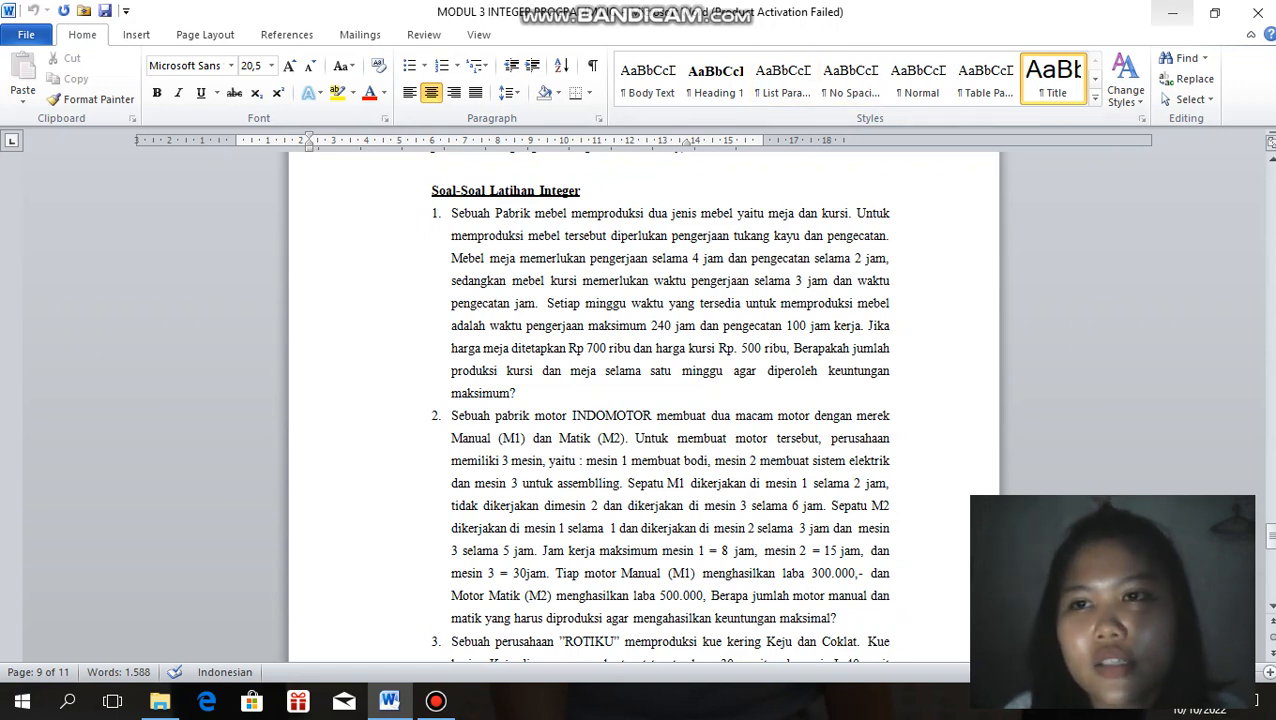
Step: Minimize the document and recorder windows, launch QM for Windows, and dismiss its Quick Start Instructions
left_click(1172, 12)
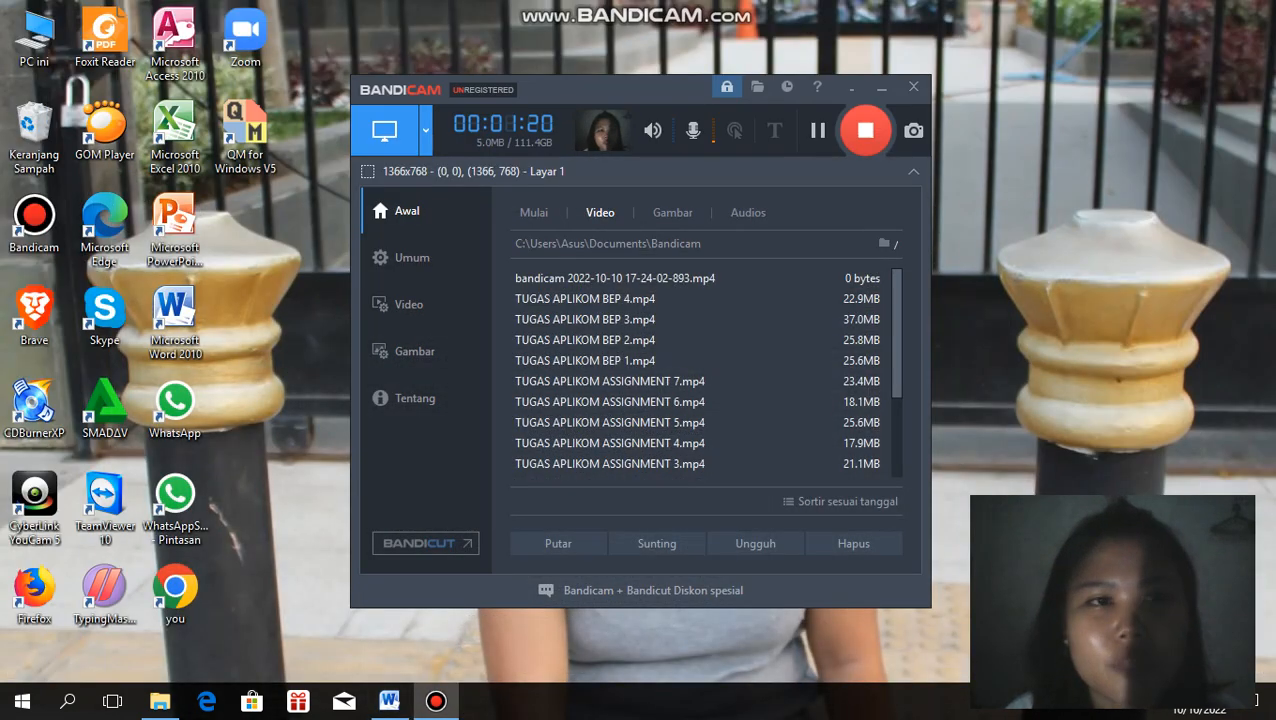
left_click(881, 88)
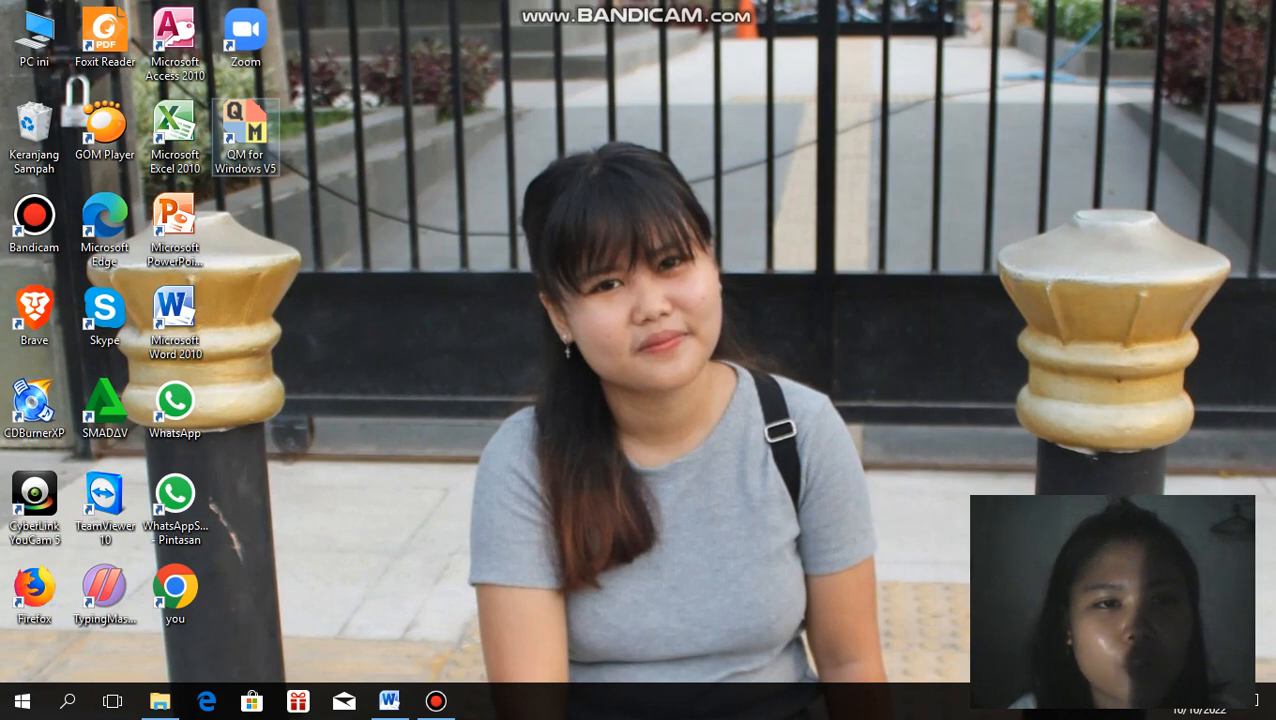
left_click(245, 135)
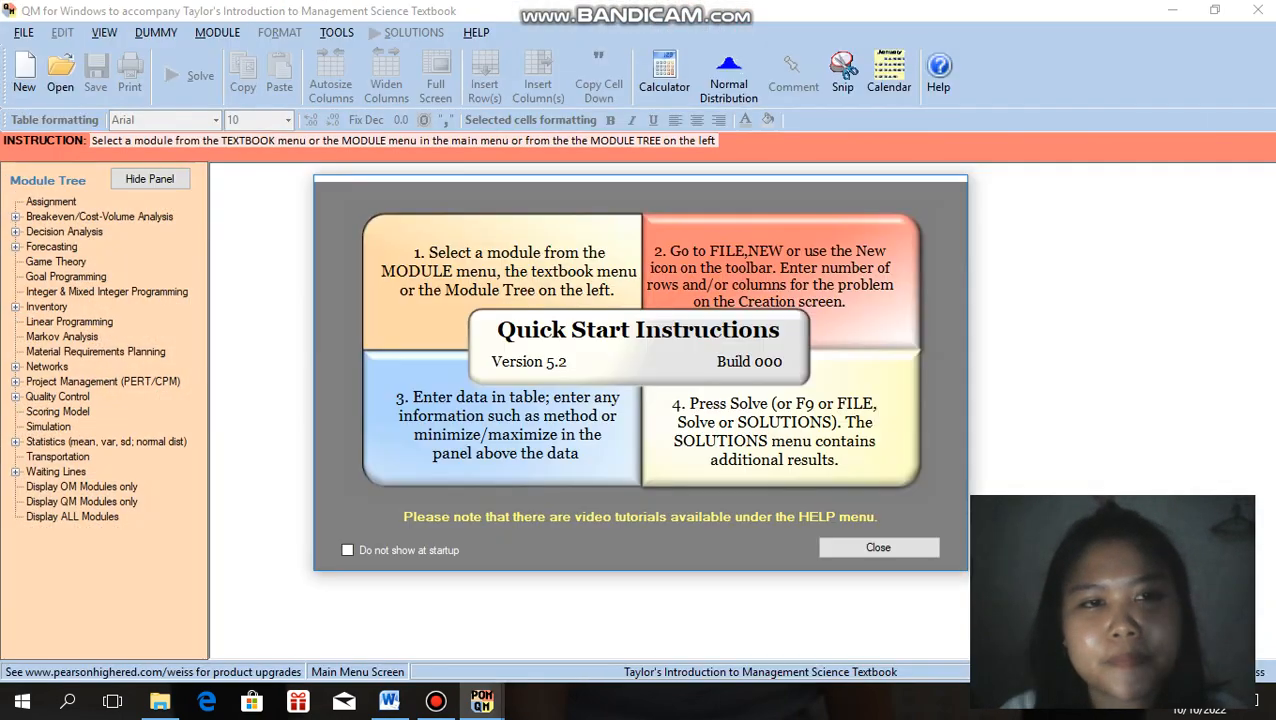
left_click(878, 547)
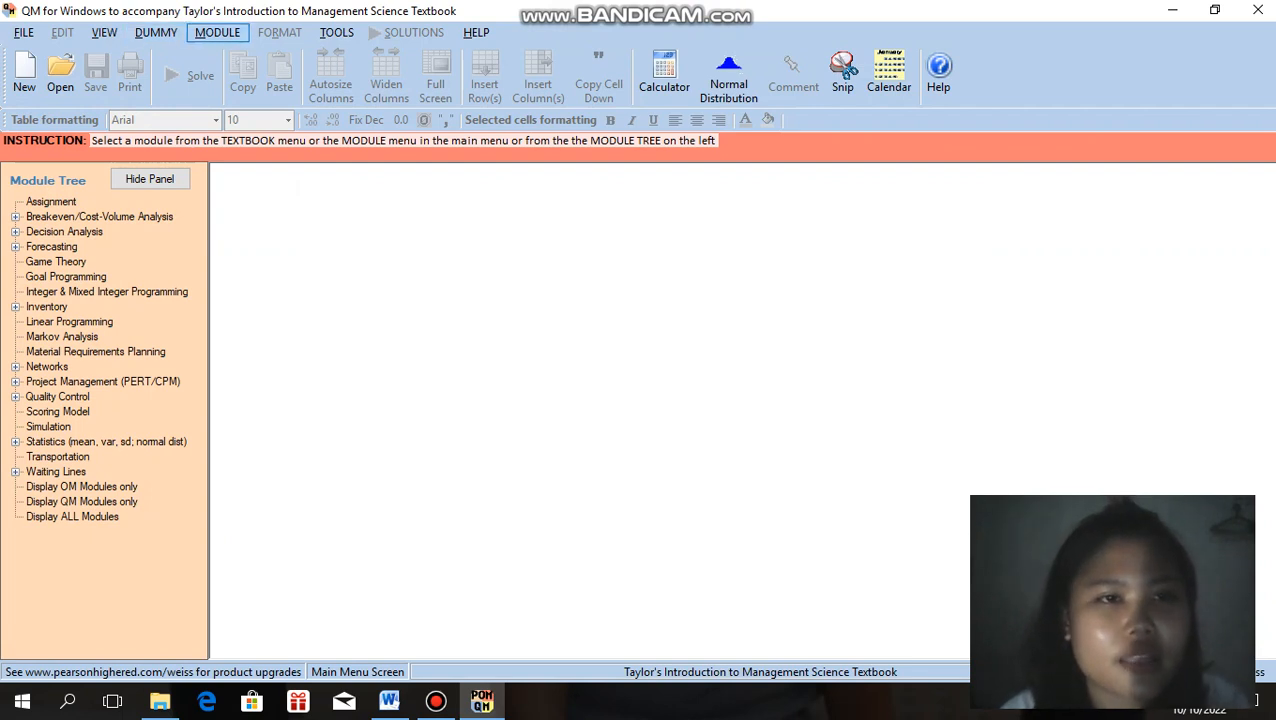
Step: Start a new problem in the Integer & Mixed Integer Programming module
left_click(217, 32)
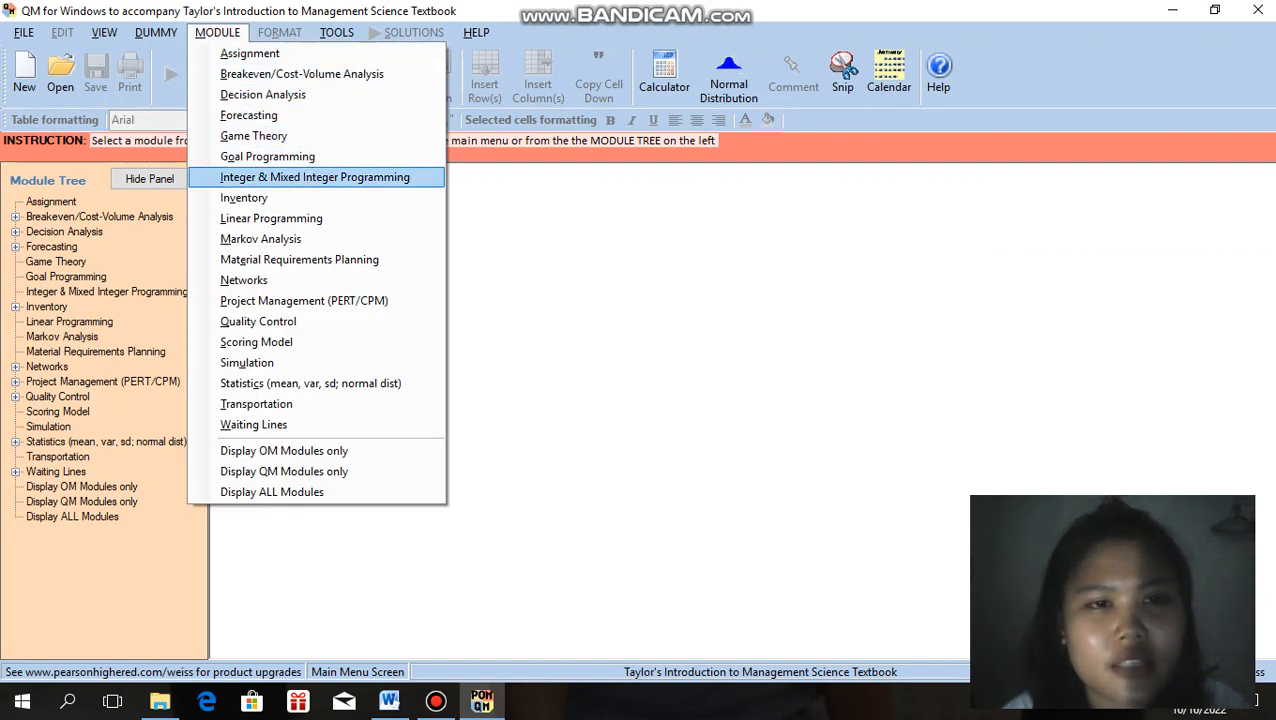
left_click(315, 177)
left_click(23, 32)
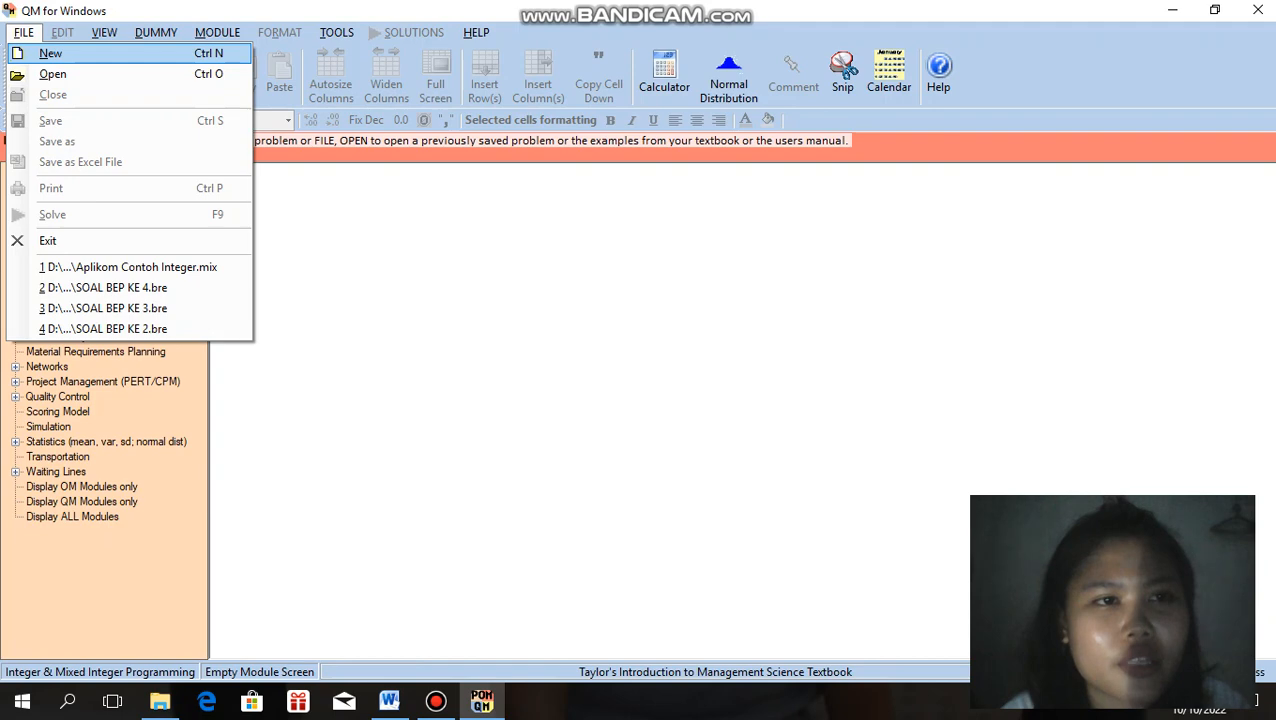
left_click(51, 53)
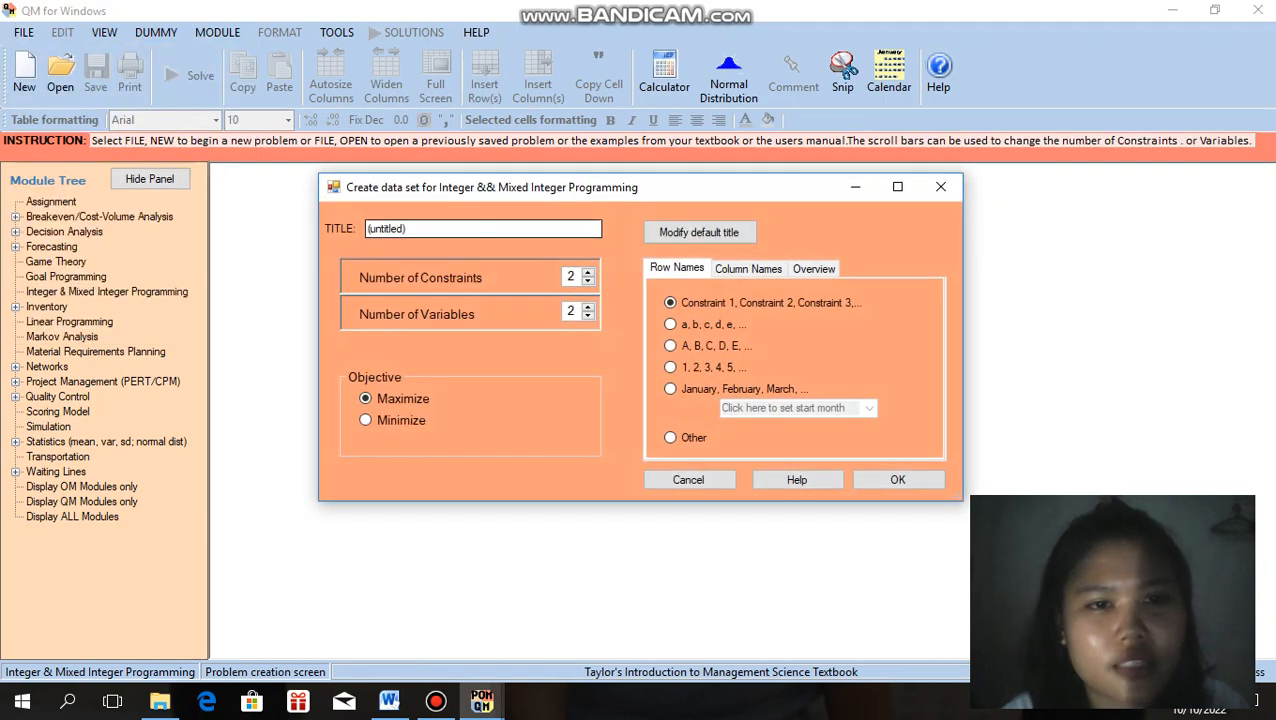
Step: Title the data set "Latihan Integer Soal 1" and create it with the default two constraints, two variables and Maximize objective
left_click(430, 229)
key("BackSpace")
key("BackSpace")
key("BackSpace")
key("BackSpace")
key("BackSpace")
key("BackSpace")
key("BackSpace")
key("BackSpace")
key("BackSpace")
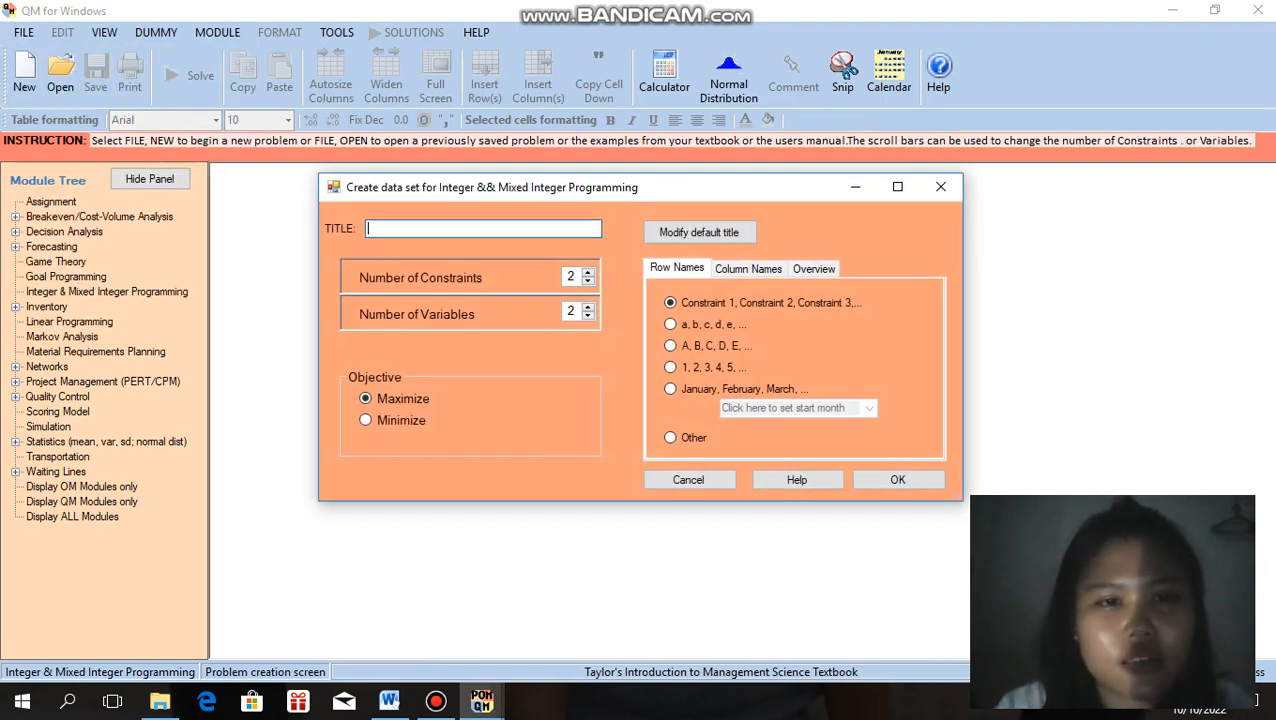
key("BackSpace")
type("Lati")
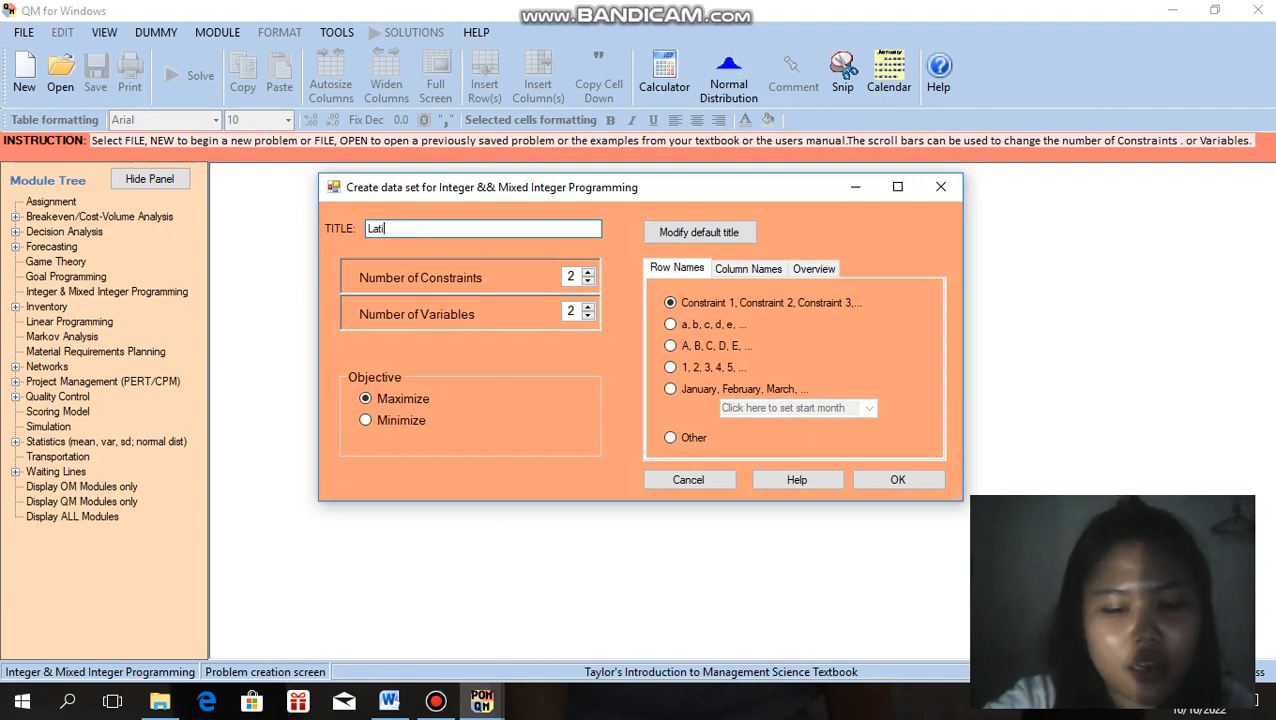
type("han Integer")
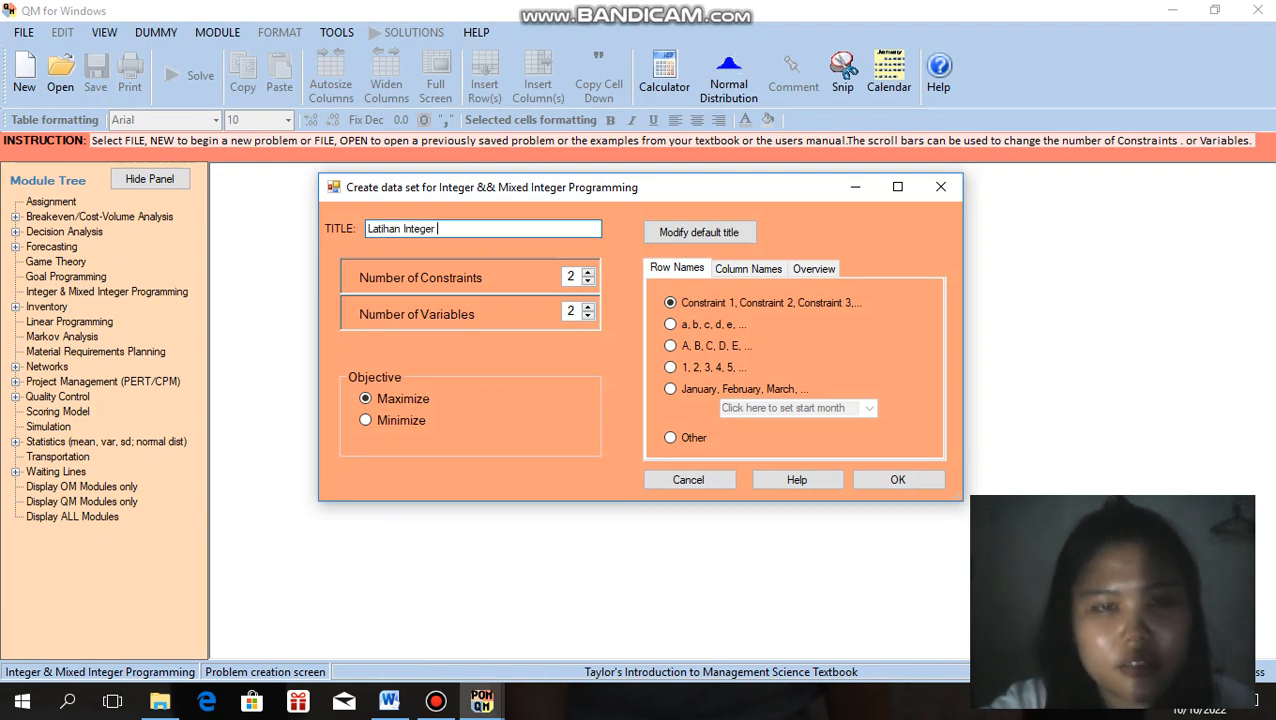
type(" Soal 1")
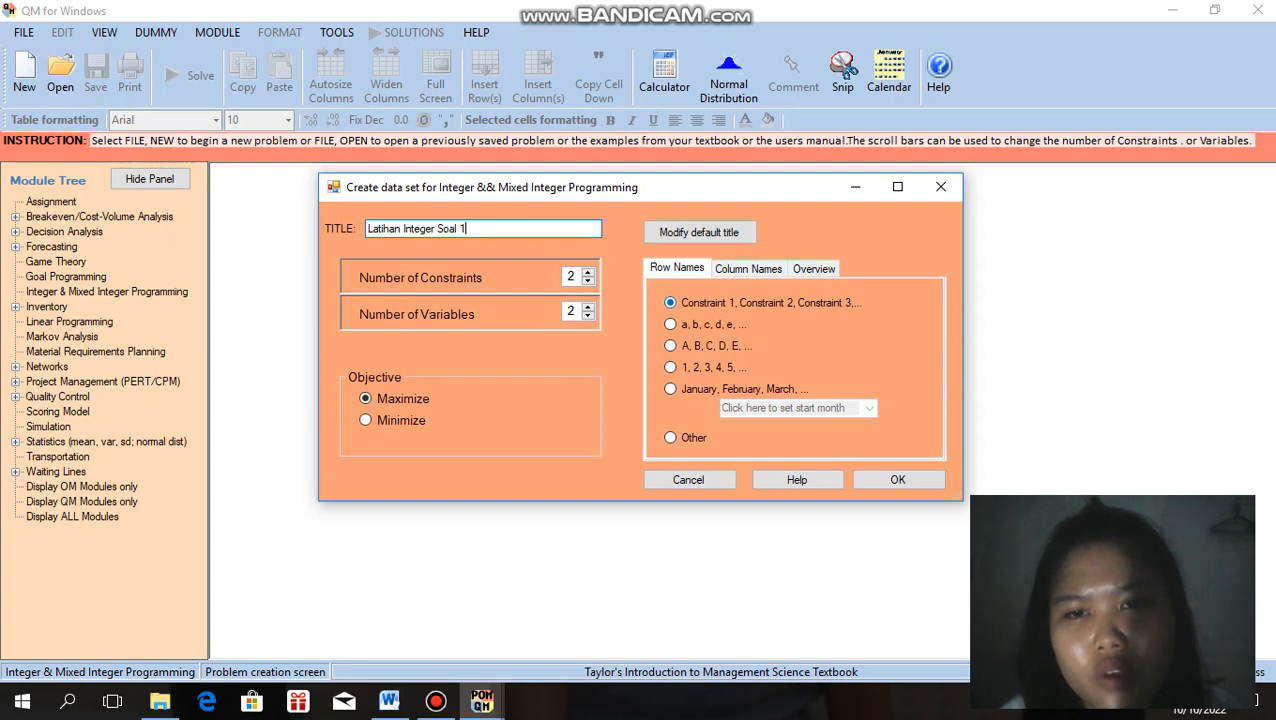
key("Return")
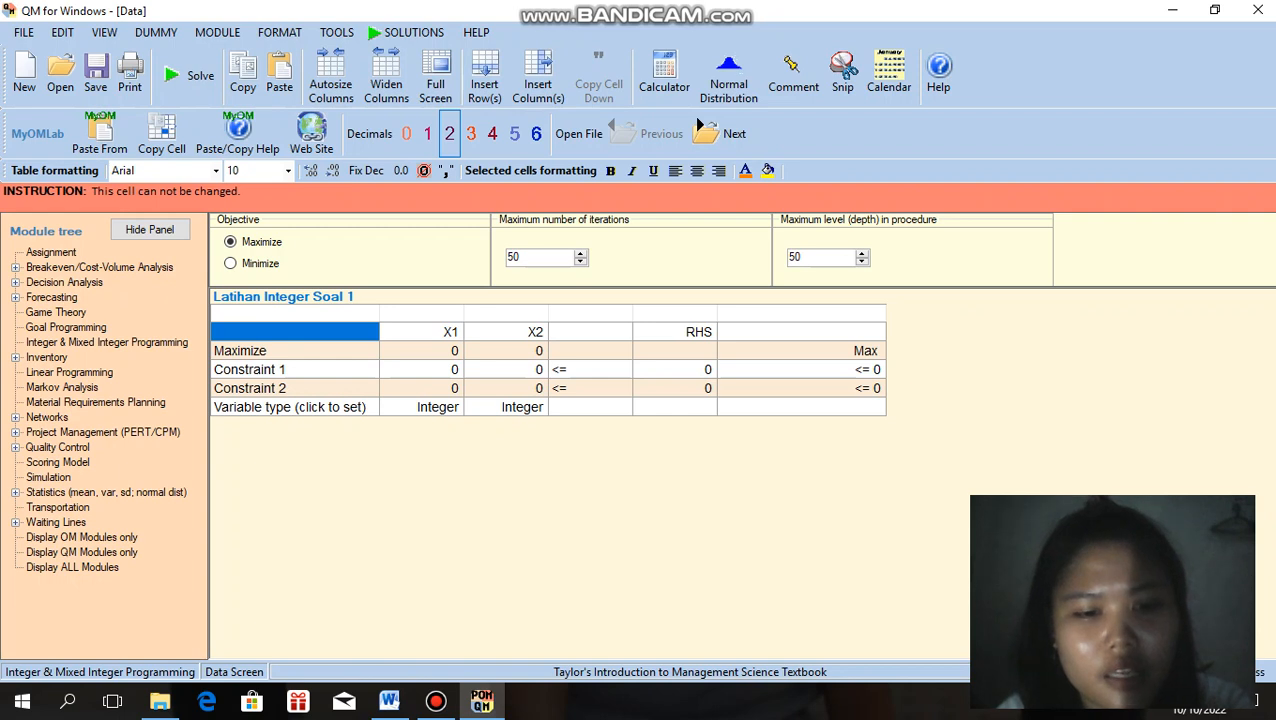
Step: Set the Maximize objective coefficients to 700 for X1 and 500 for X2
left_click(421, 351)
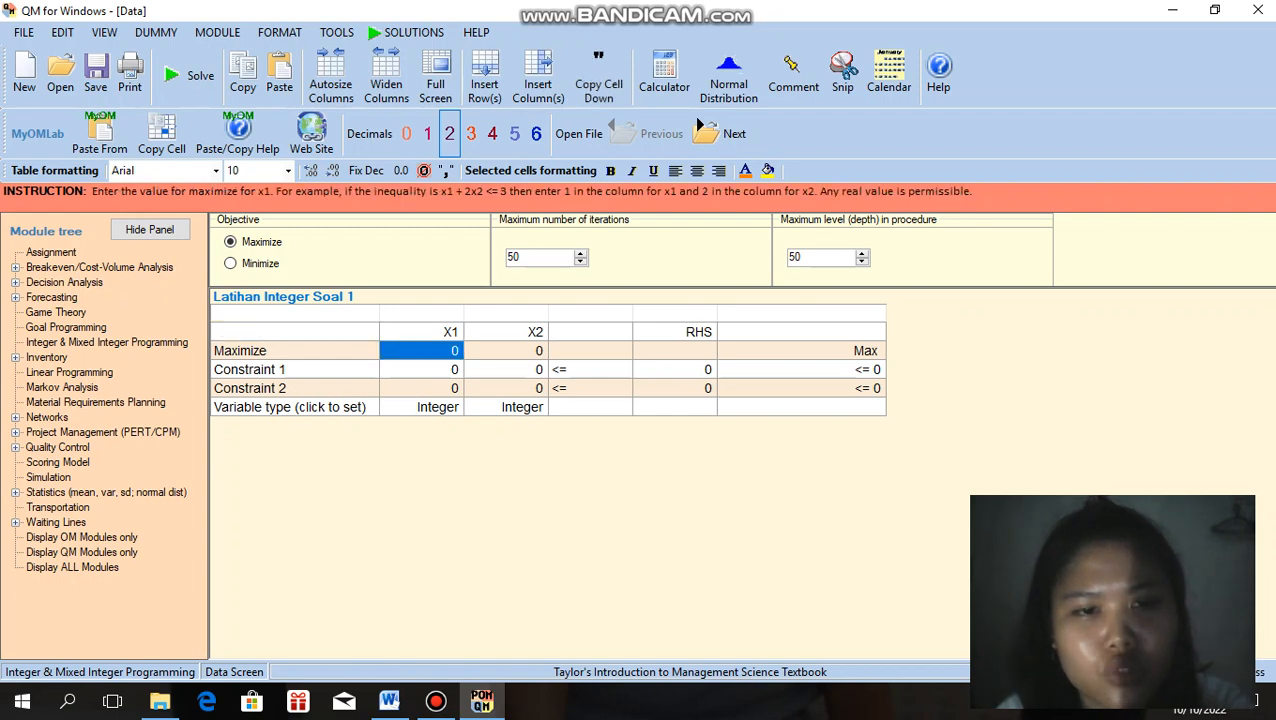
type("7")
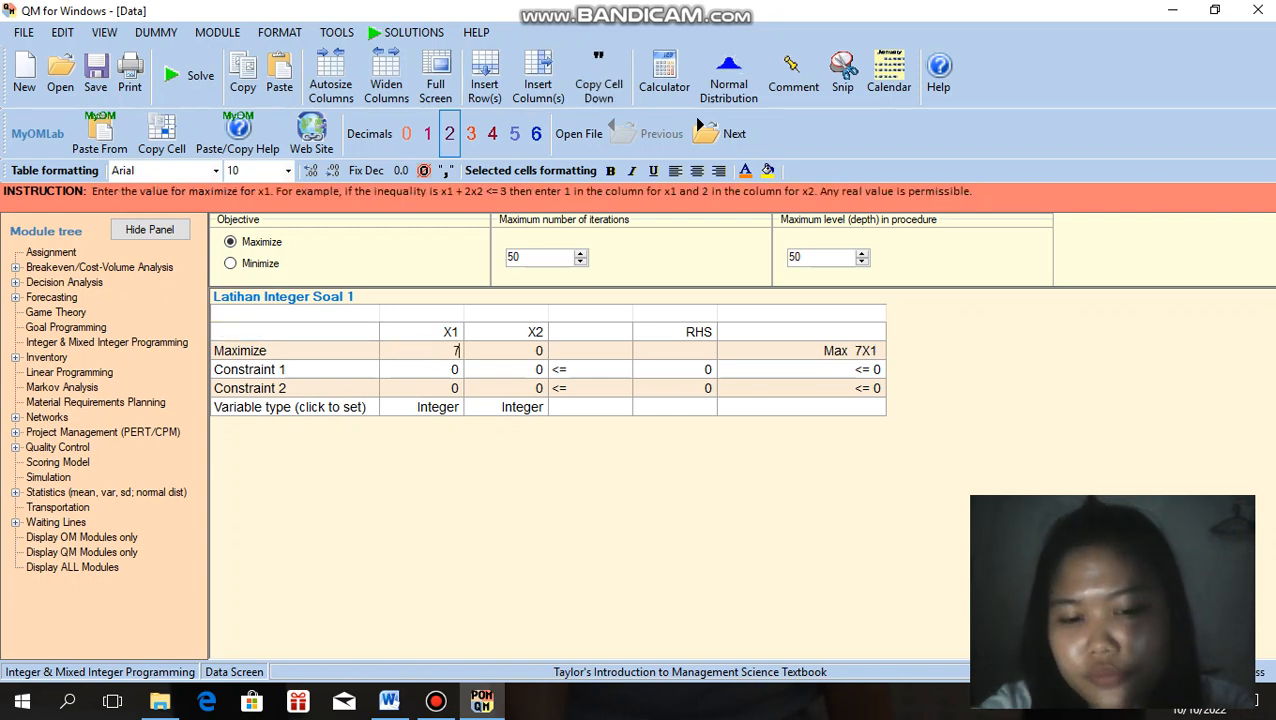
type("00")
key("Tab")
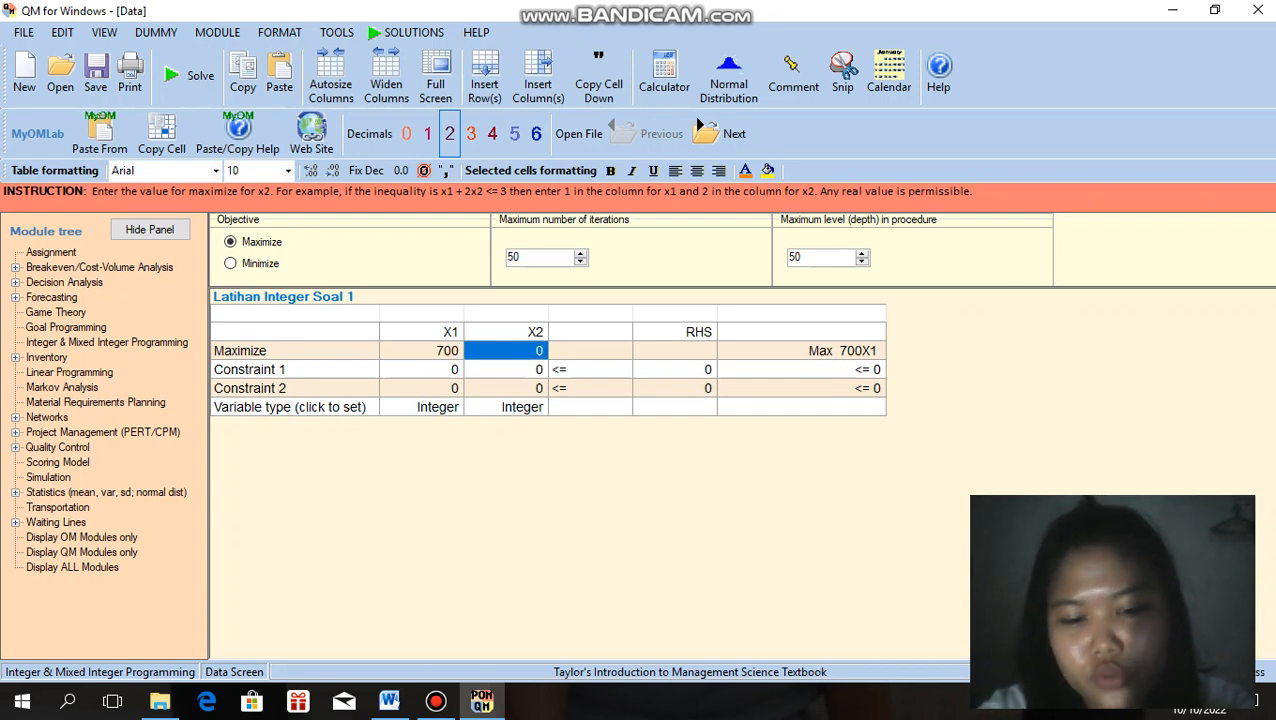
type("500")
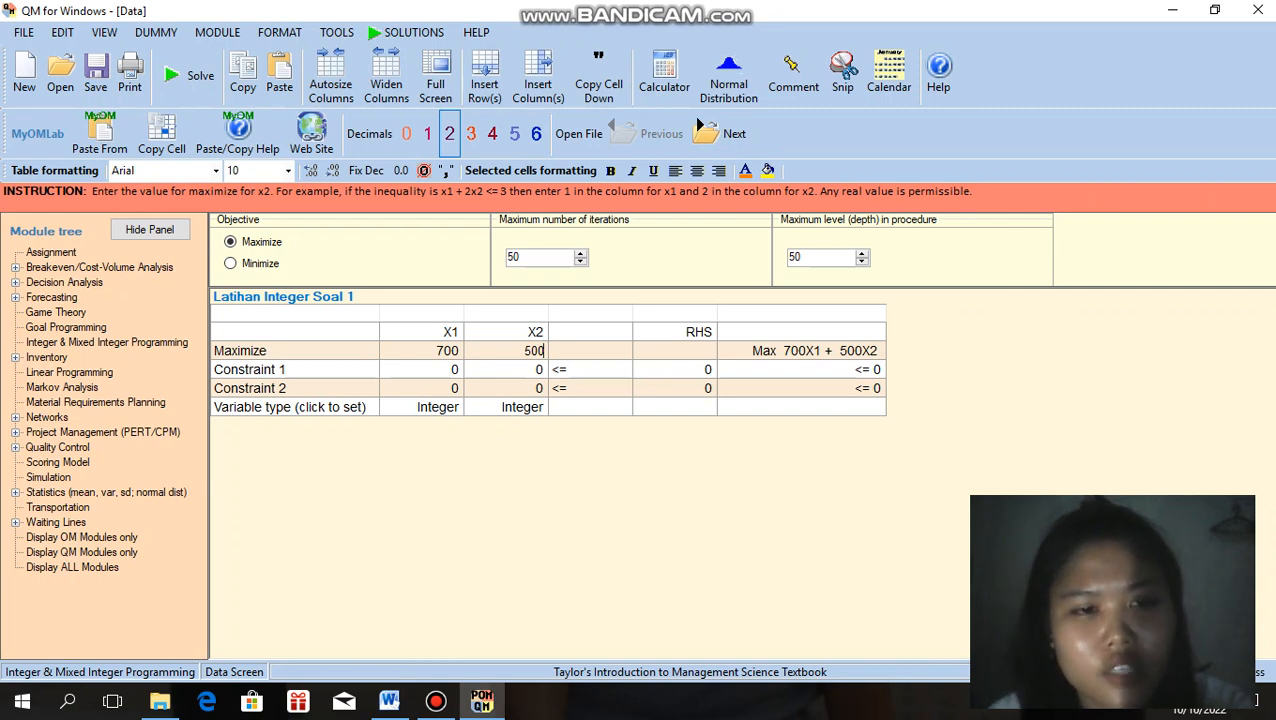
key("Return")
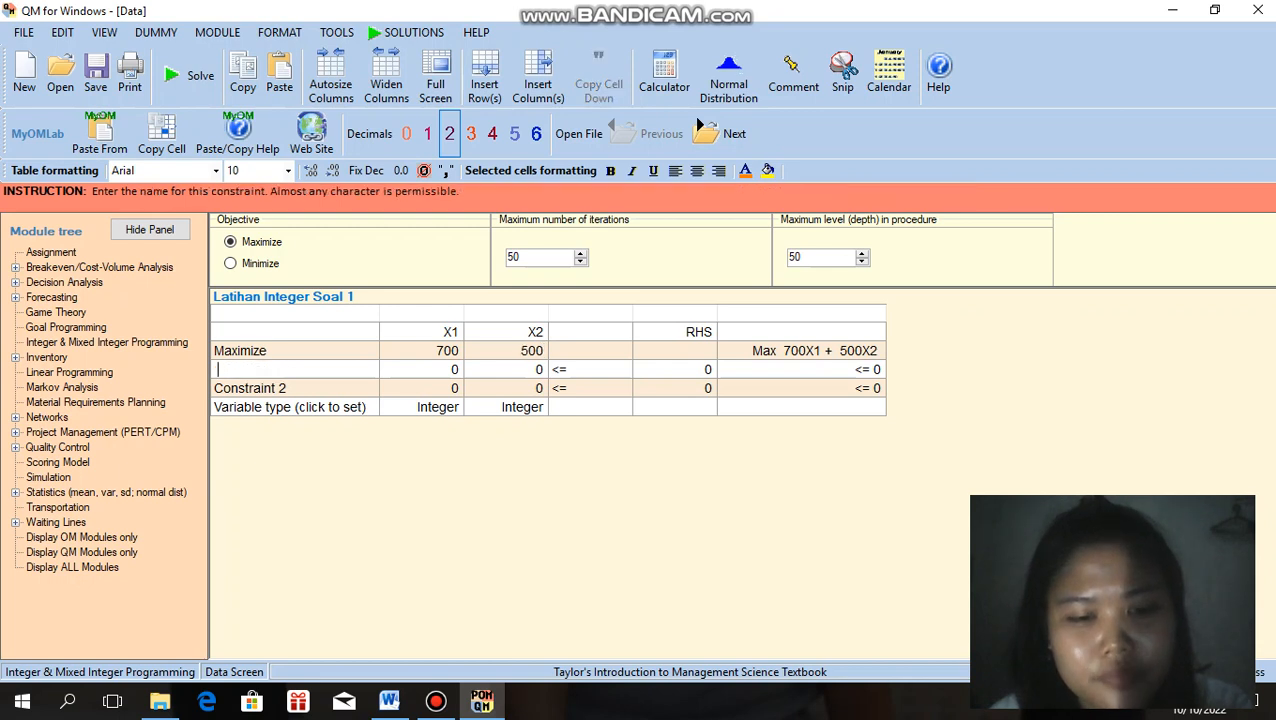
Step: Name the first constraint "Pengerjaan kayu"
type("p")
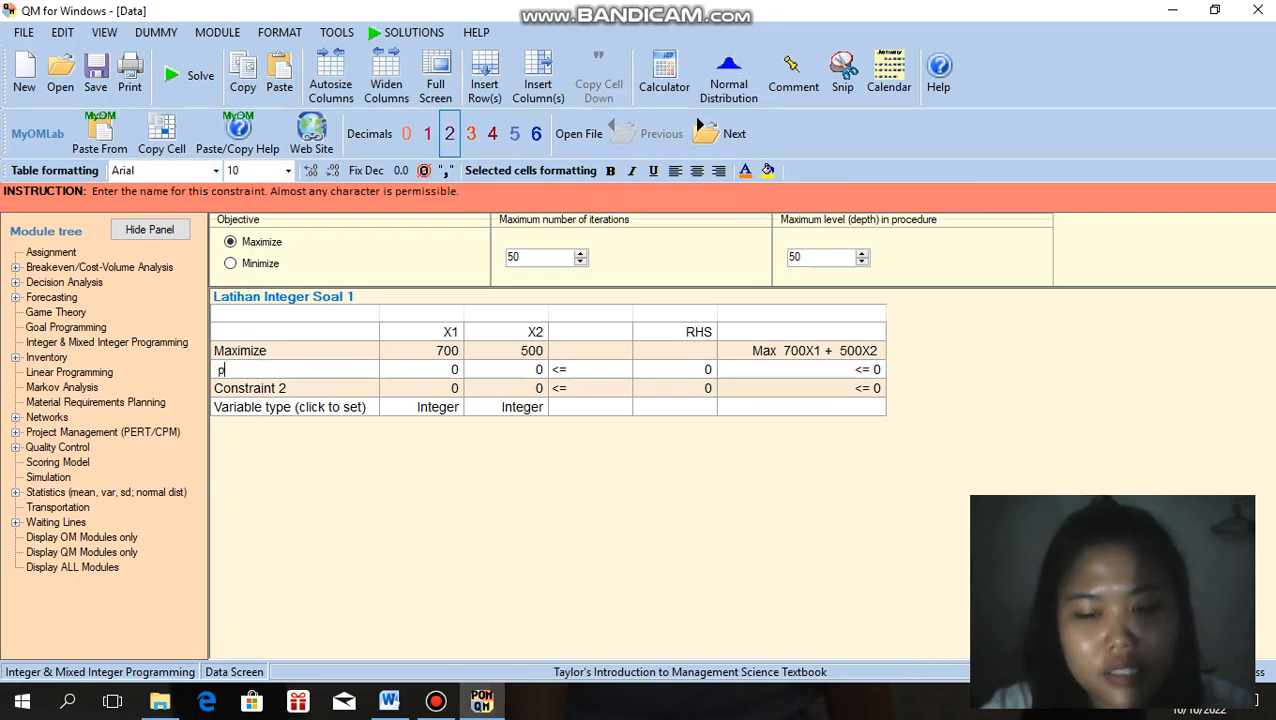
key("BackSpace")
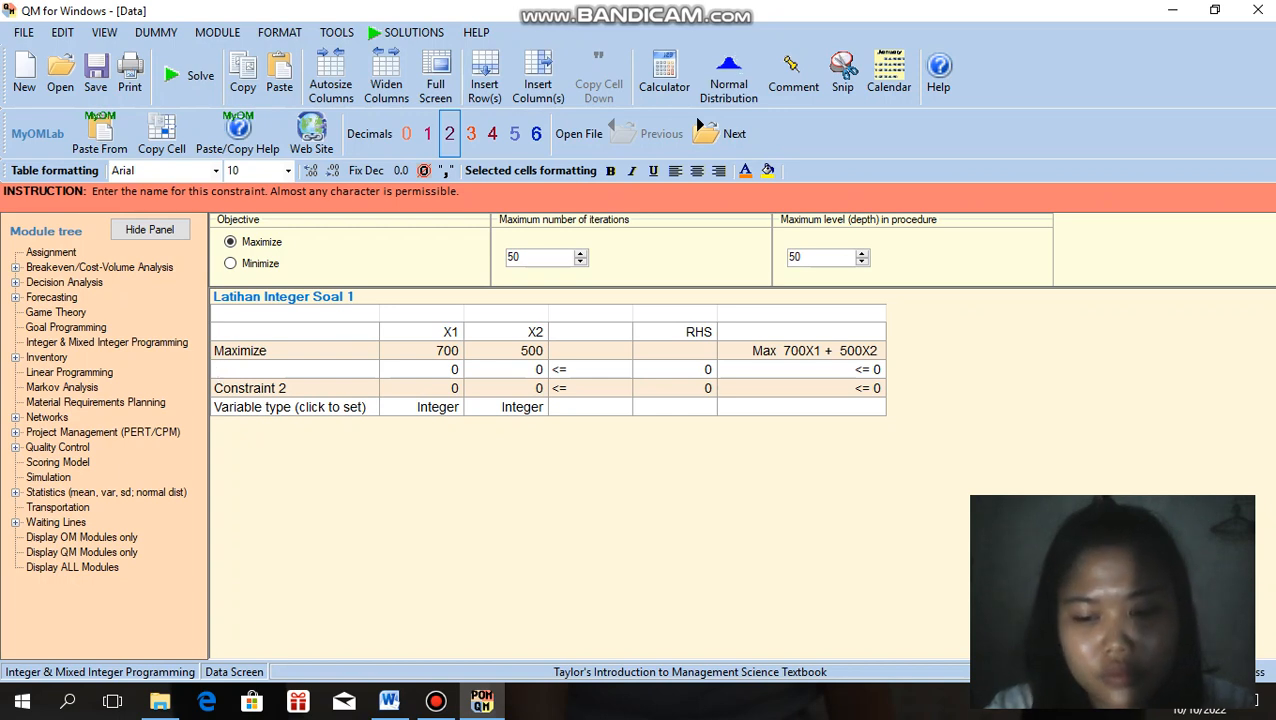
type("P")
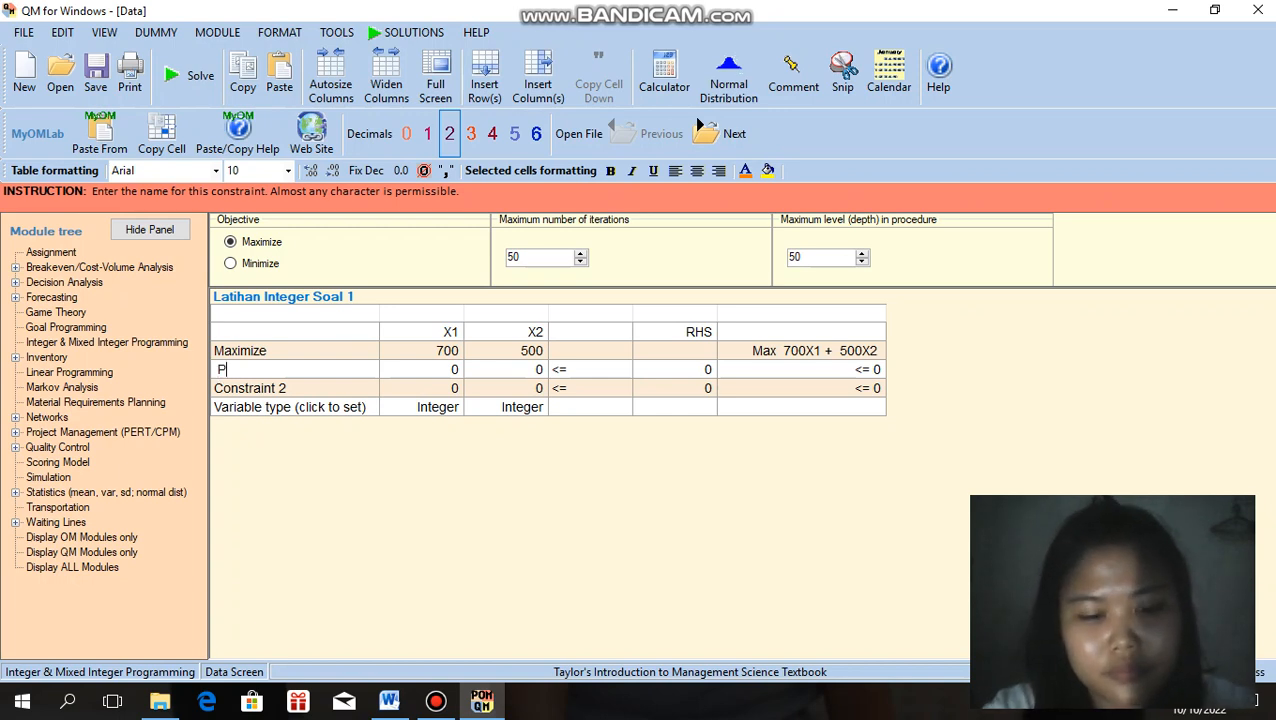
type("eng")
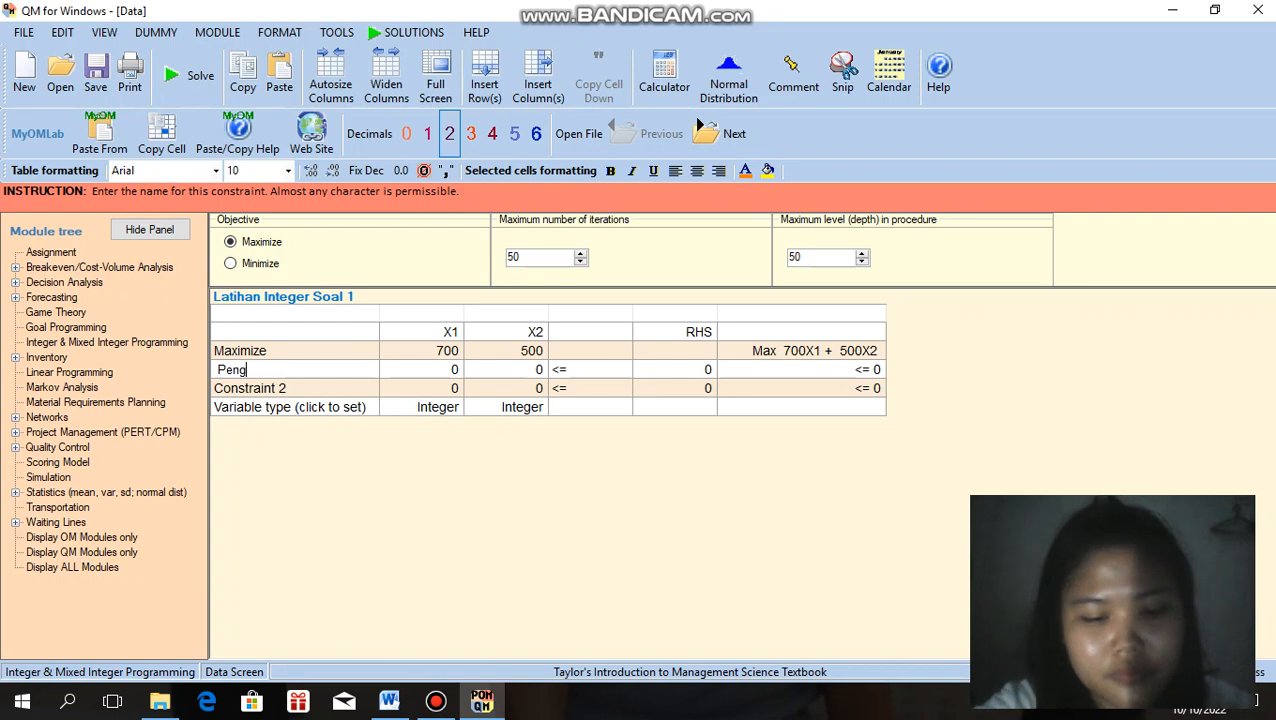
type("erjaan ")
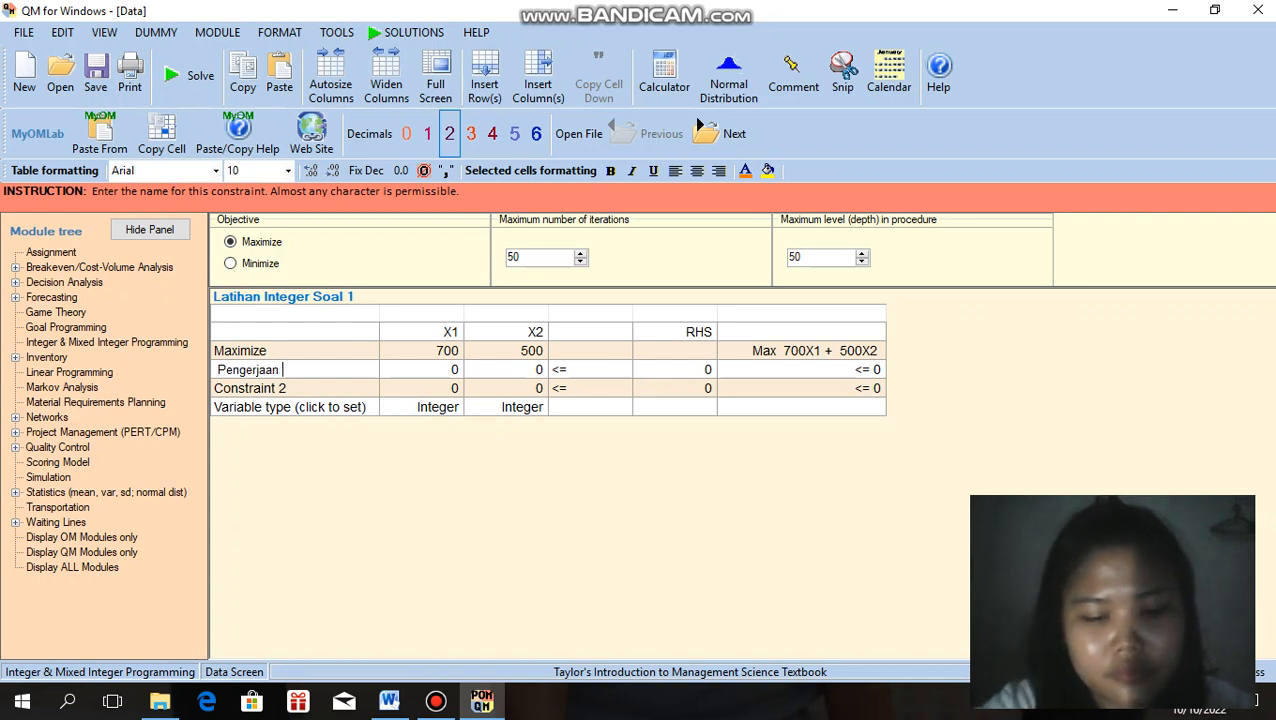
type("kayu")
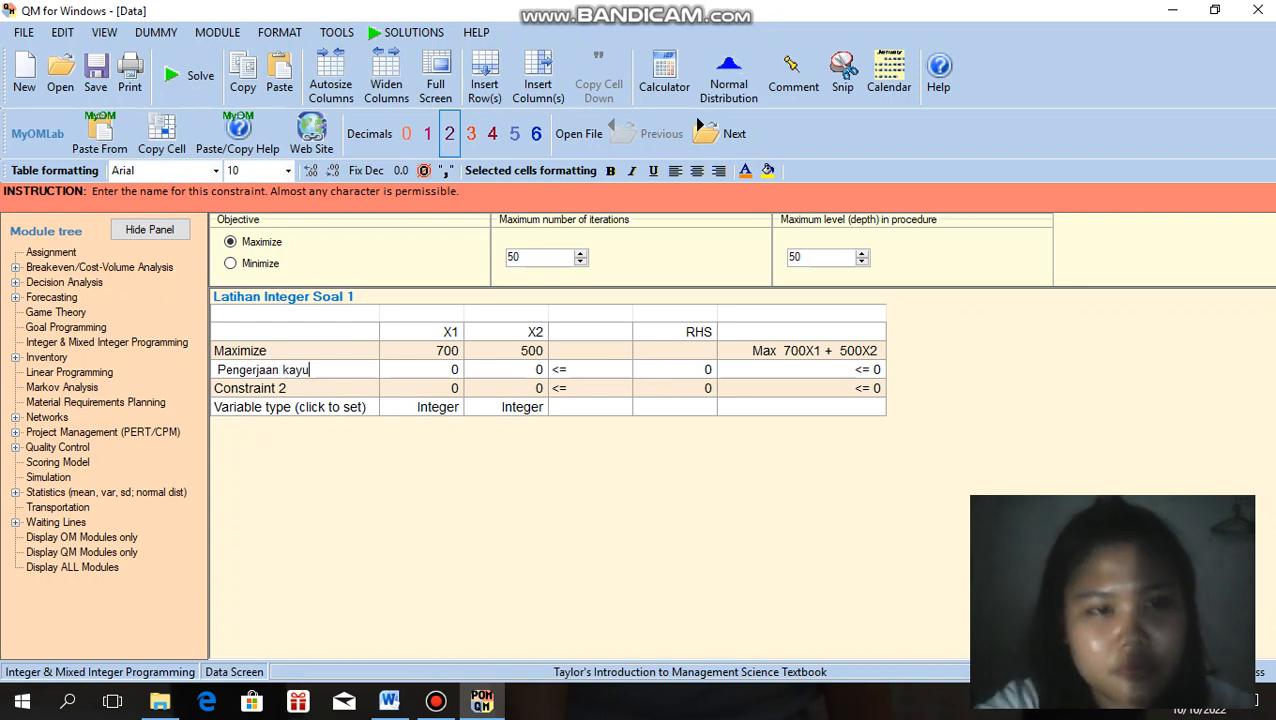
key("Return")
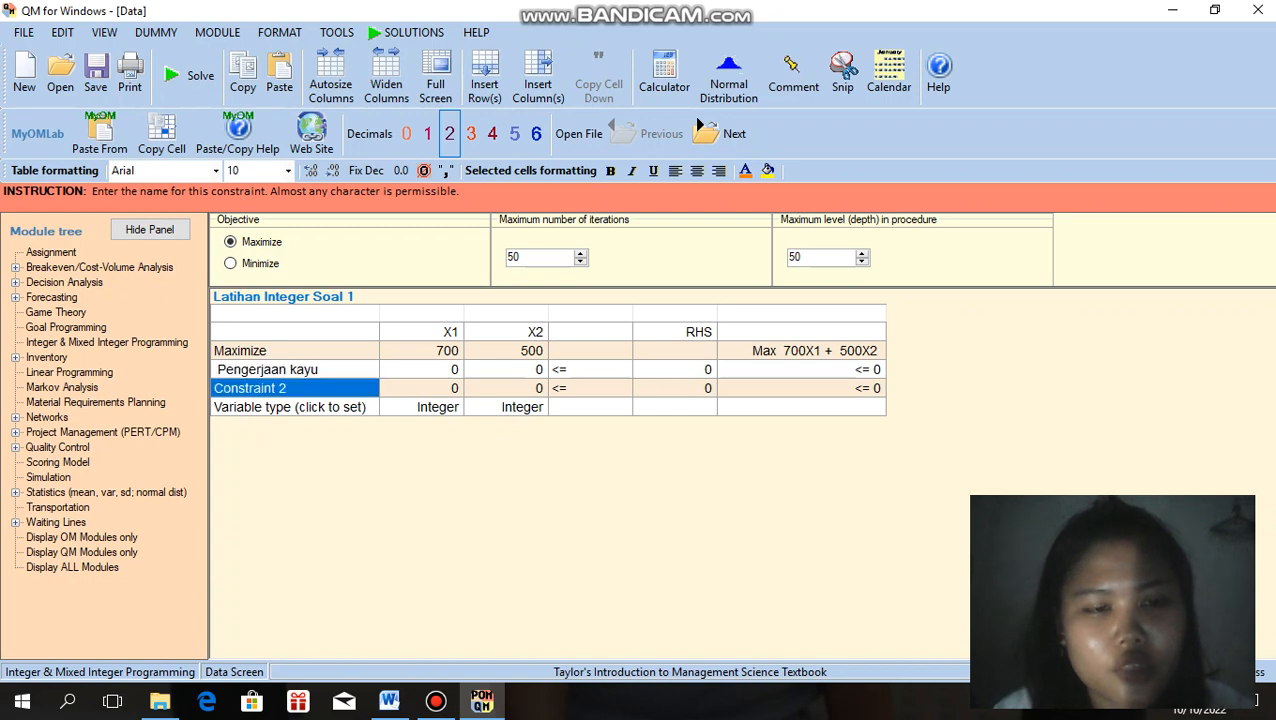
Step: Name the second constraint "Pengecetan"
type("P")
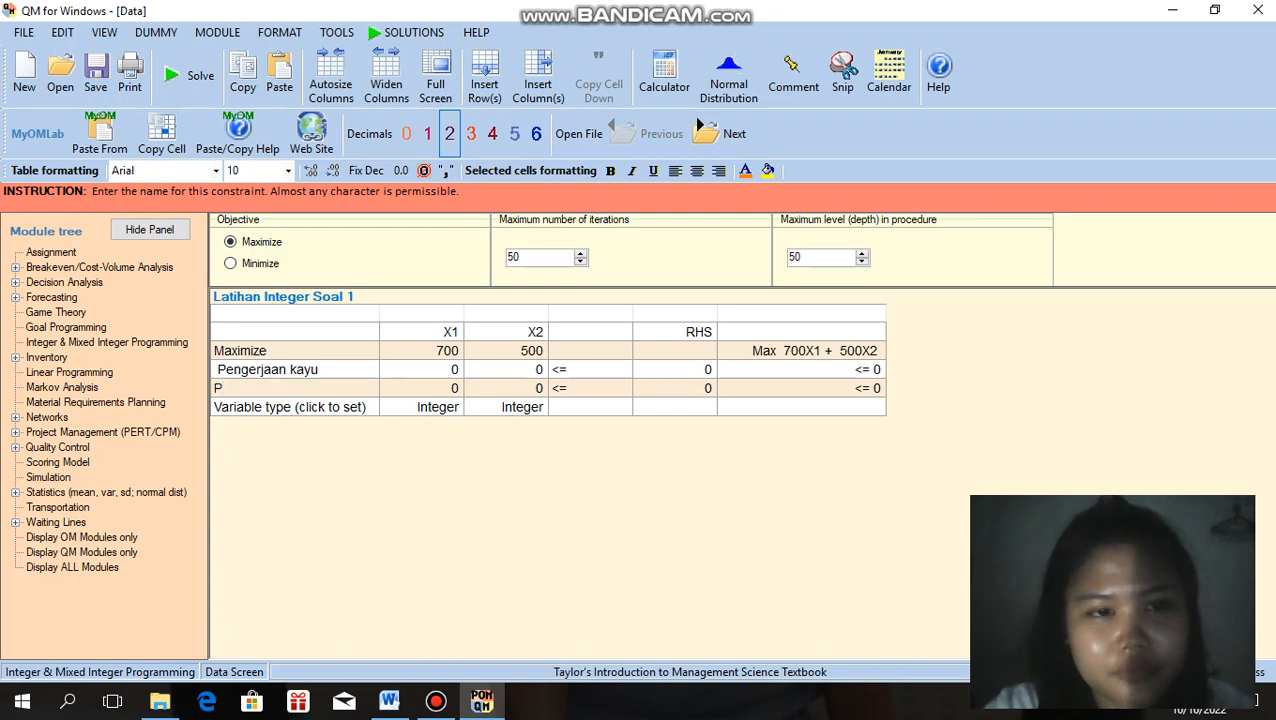
type("en")
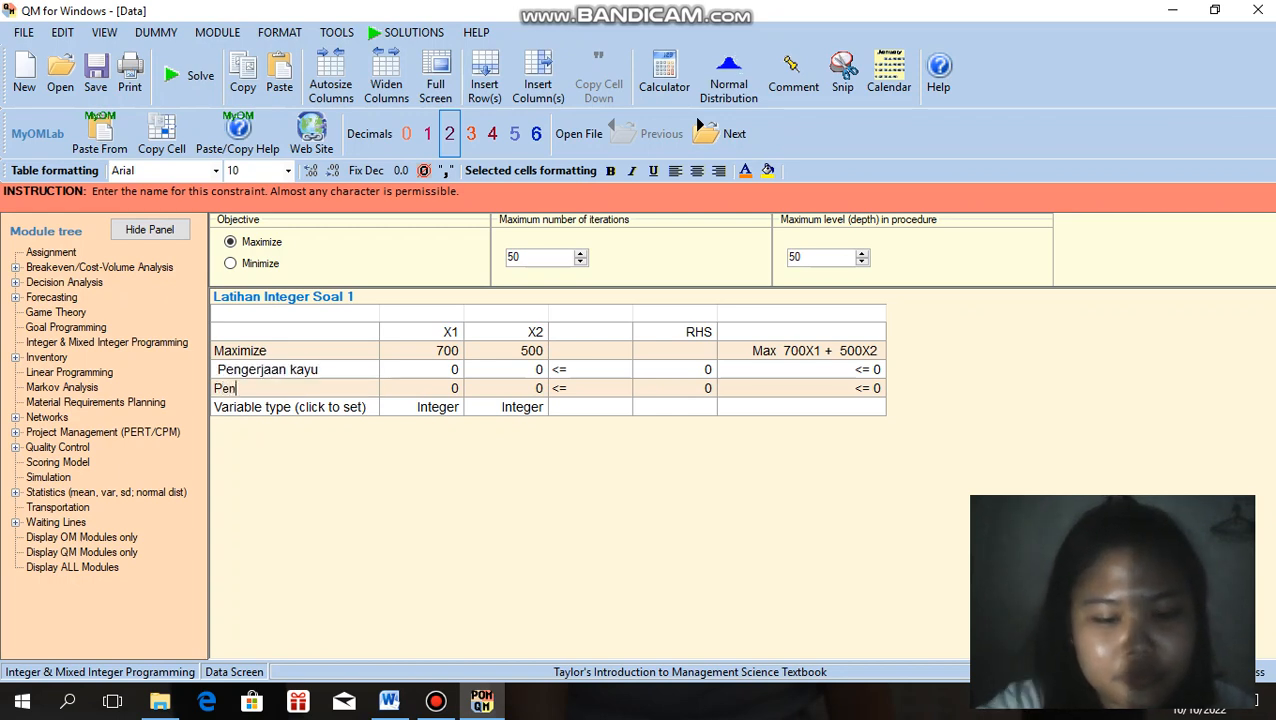
type("gec")
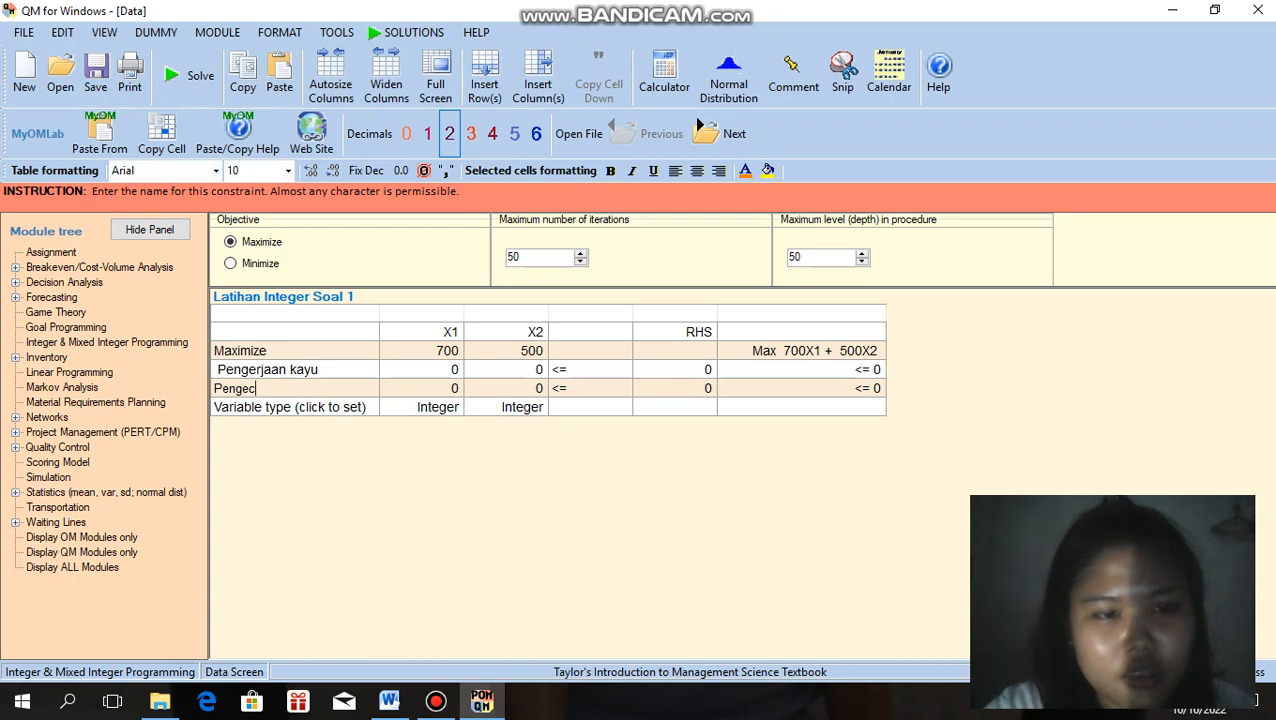
type("etan")
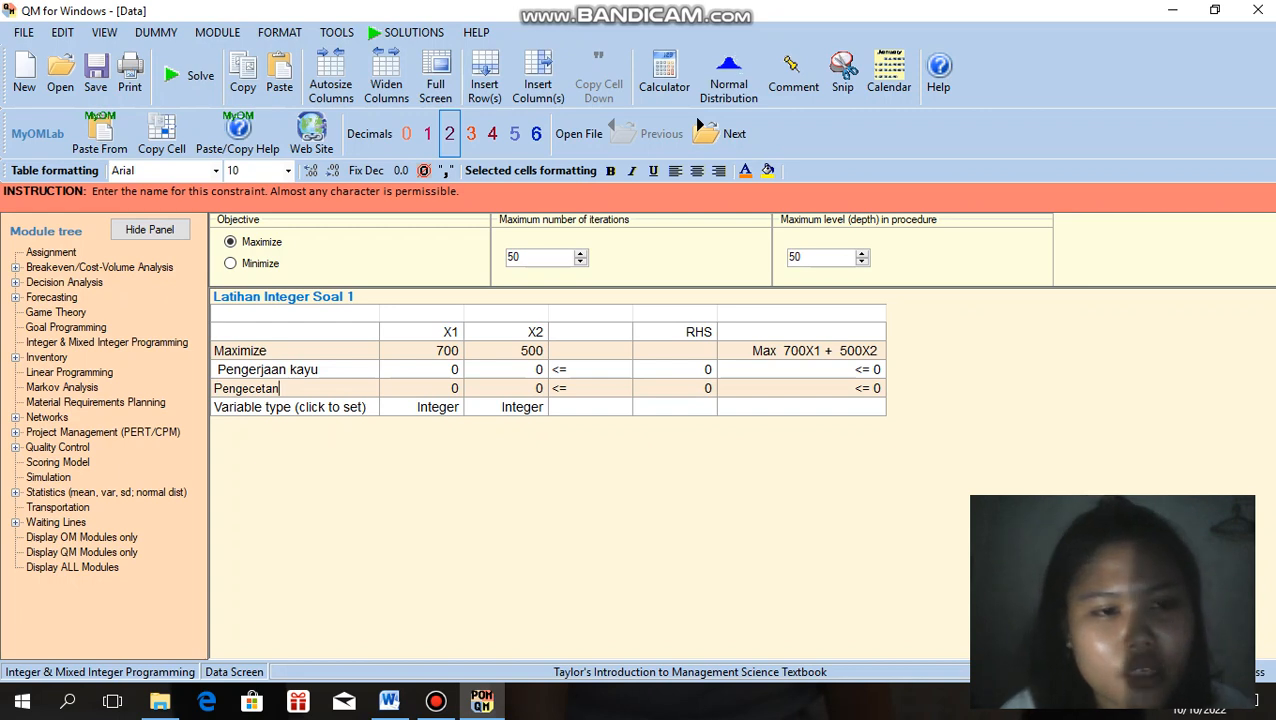
Step: Remove the leading space from the first constraint's name
key("Up")
key("ctrl+a")
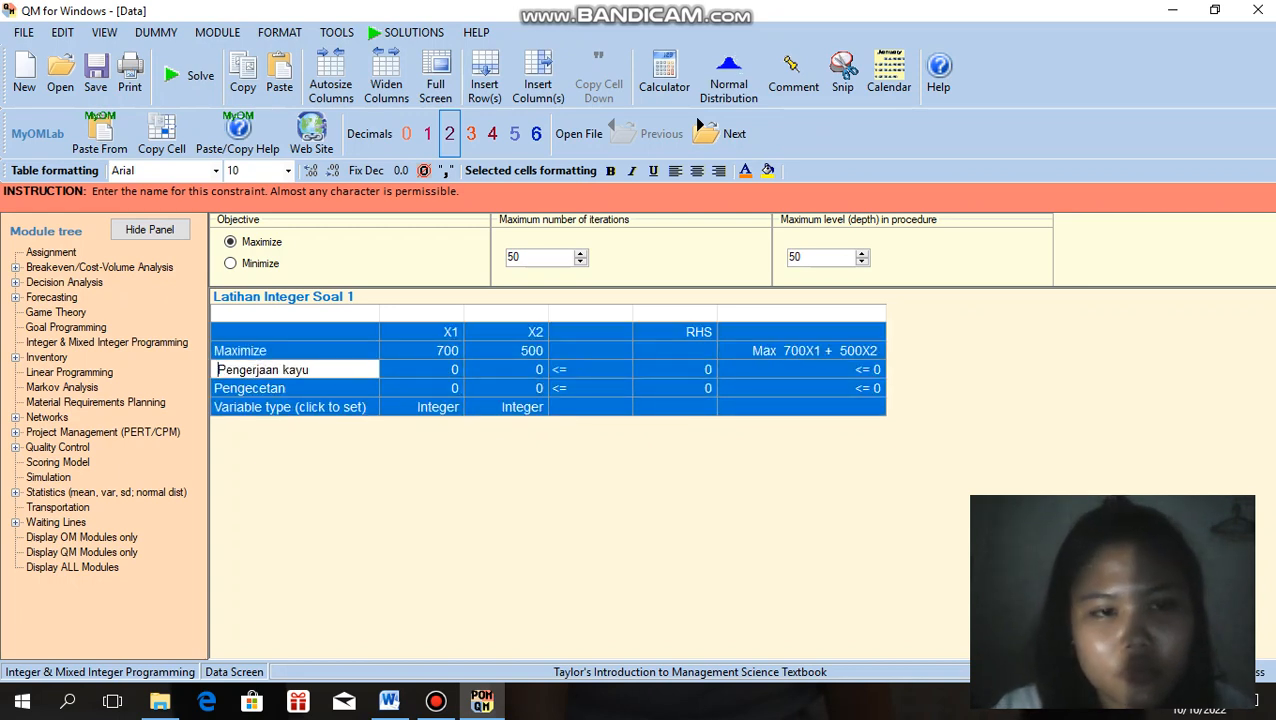
key("BackSpace")
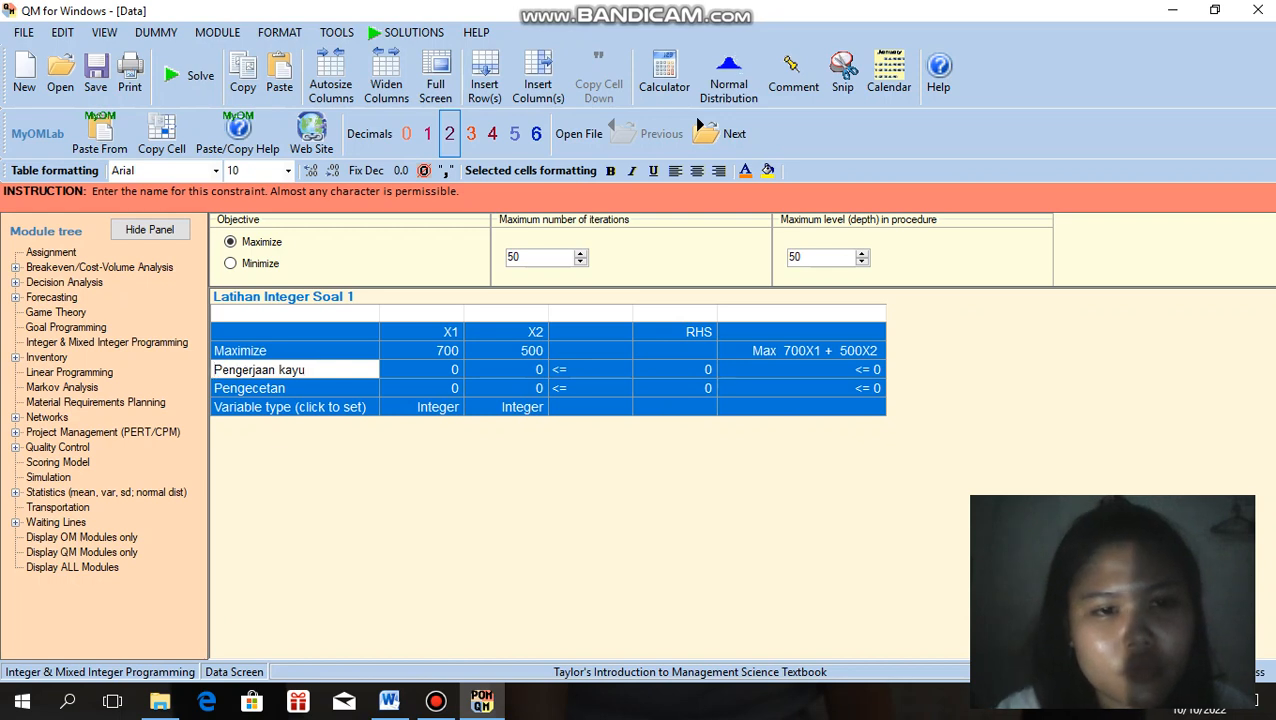
Step: Set the X1 coefficients to 4 for Pengerjaan kayu and 2 for Pengecetan
key("Up")
key("Down")
key("Right")
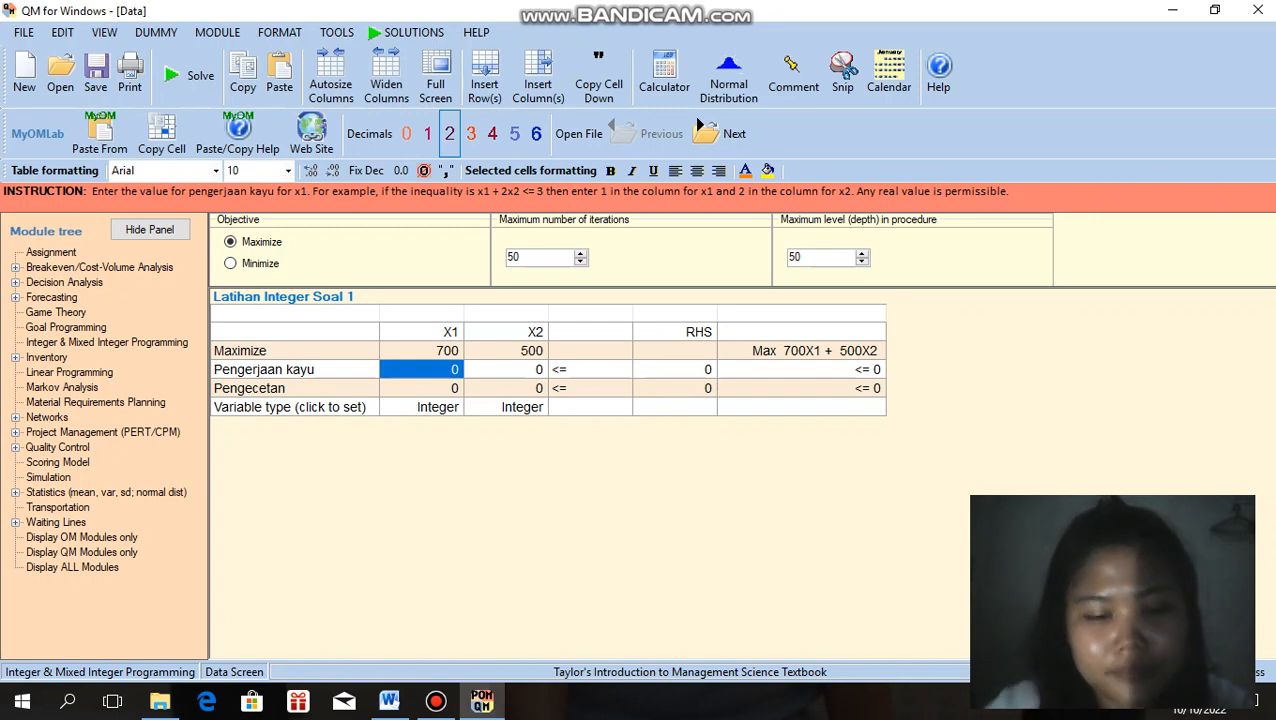
type("4")
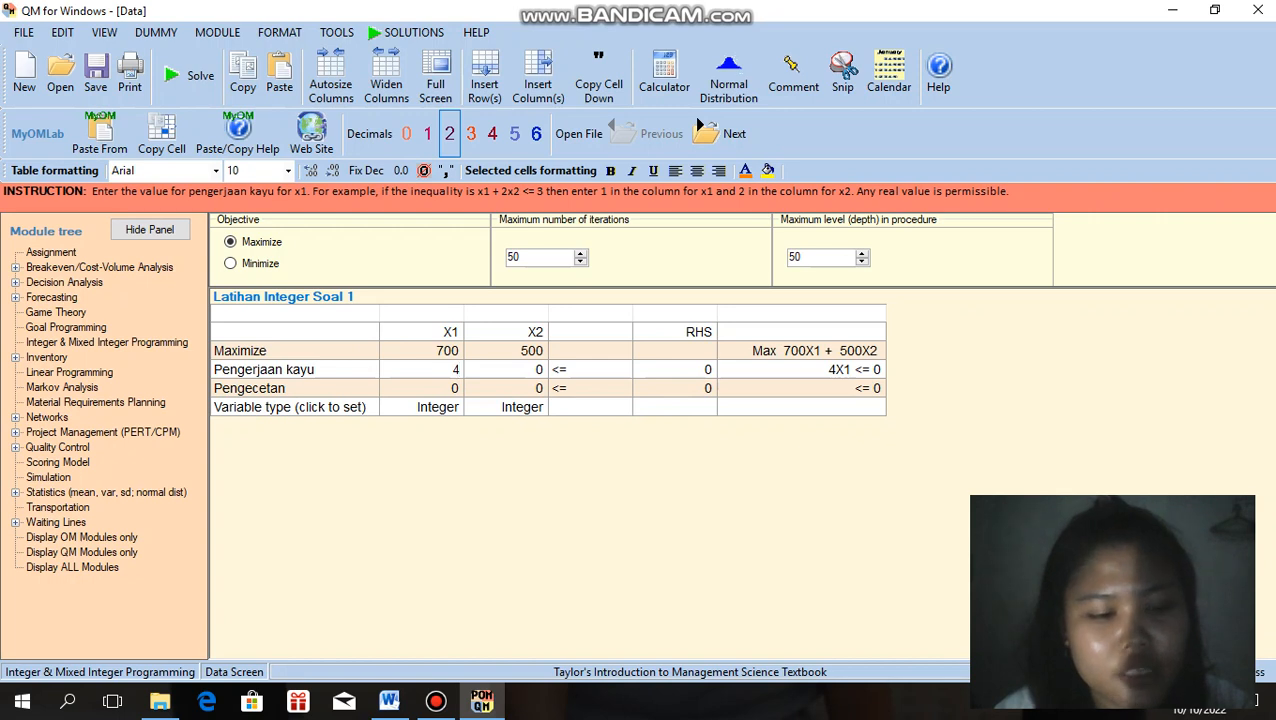
key("Return")
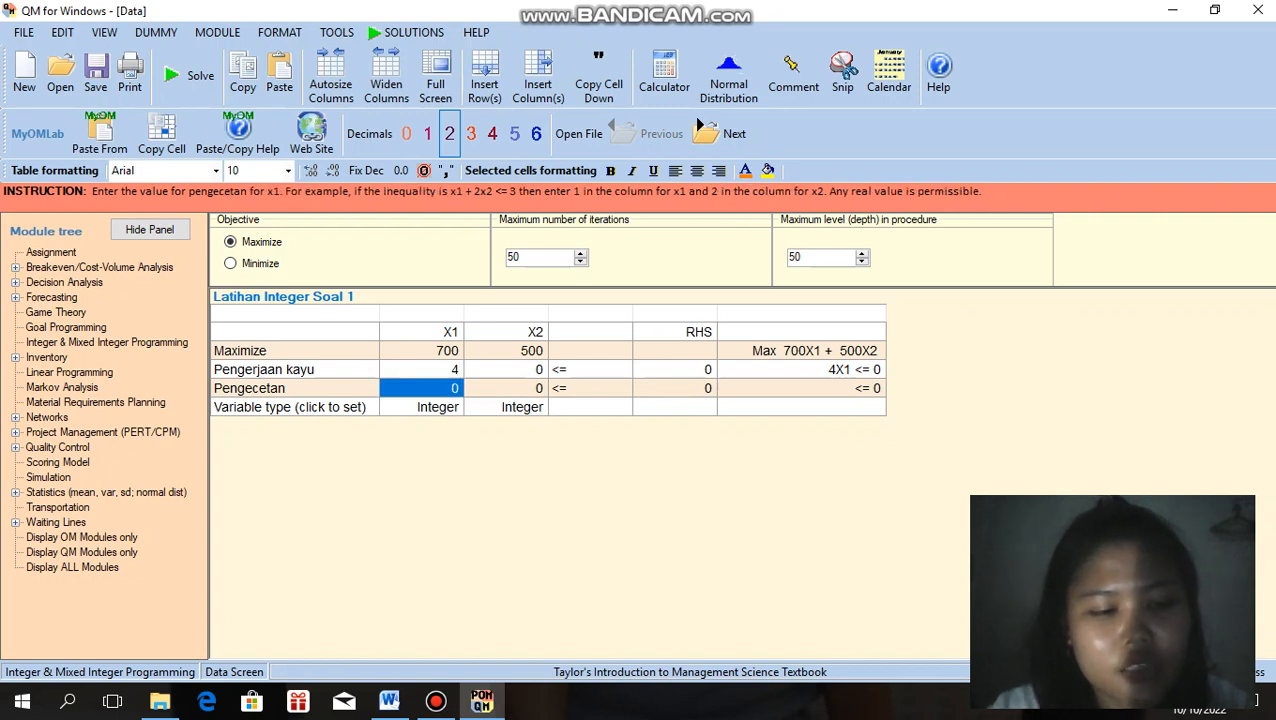
type("2")
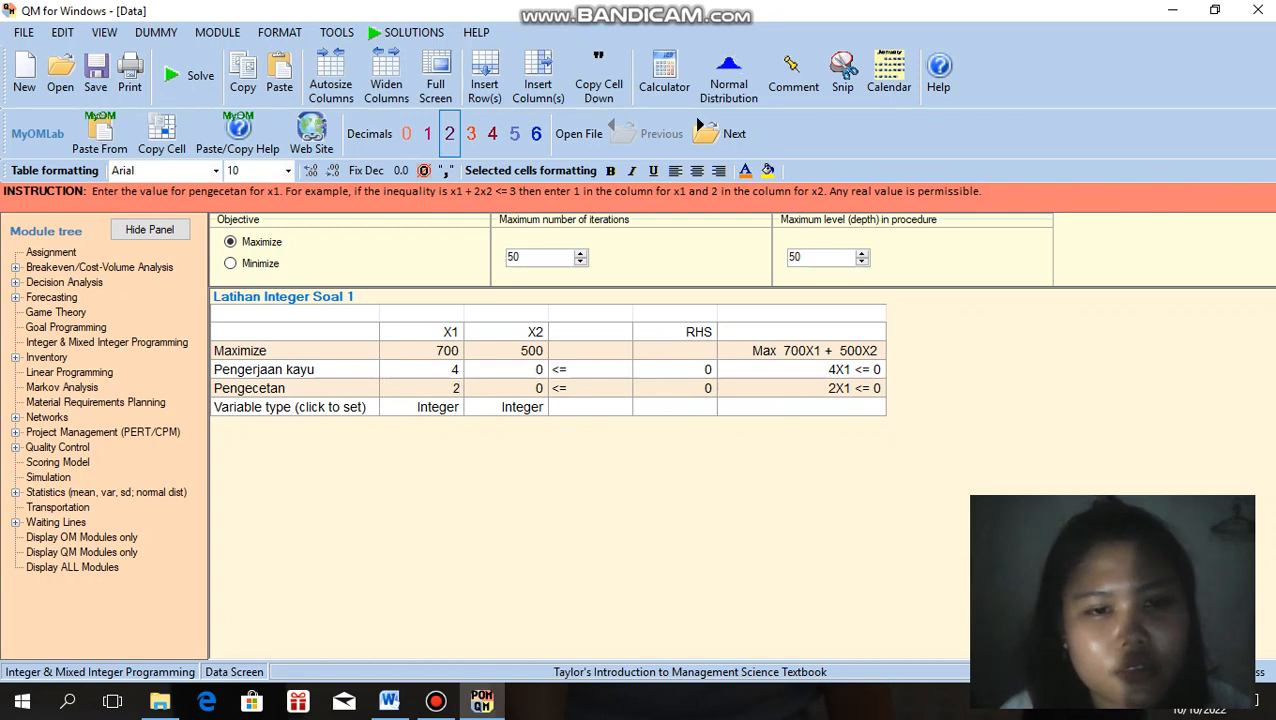
Step: Set the X2 coefficients to 3 for Pengerjaan kayu and 1 for Pengecetan
left_click(506, 369)
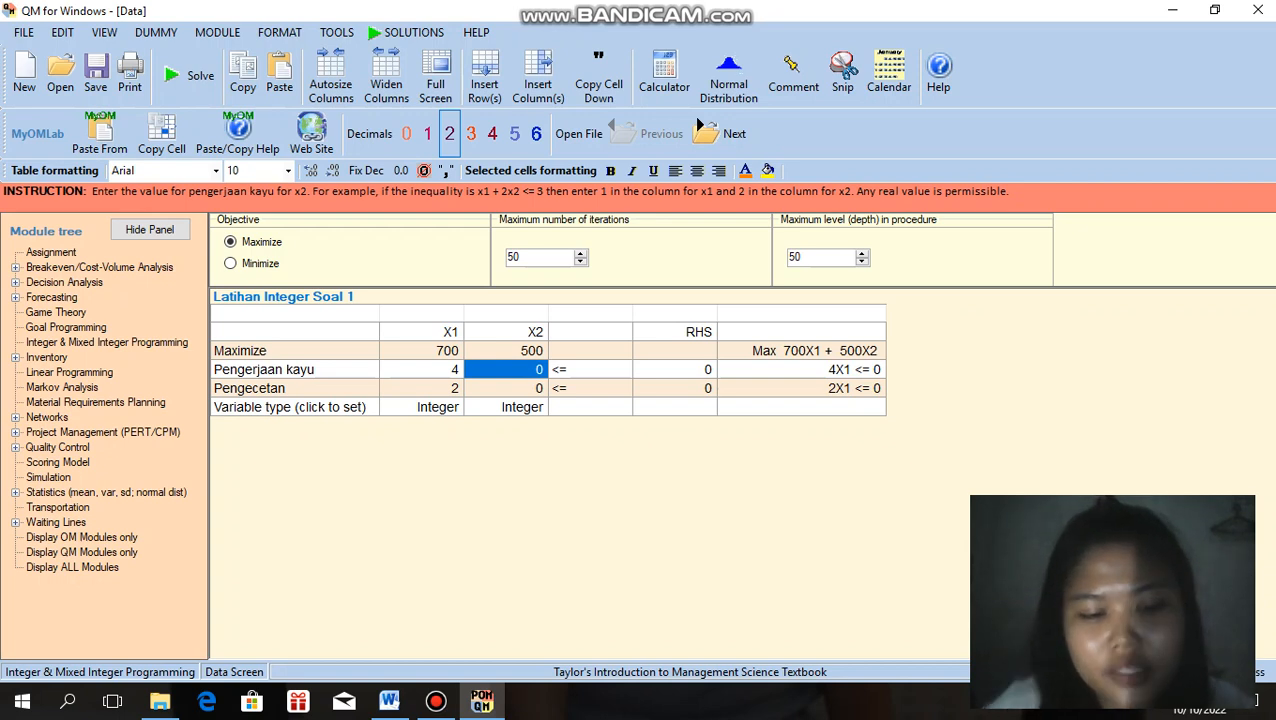
type("3")
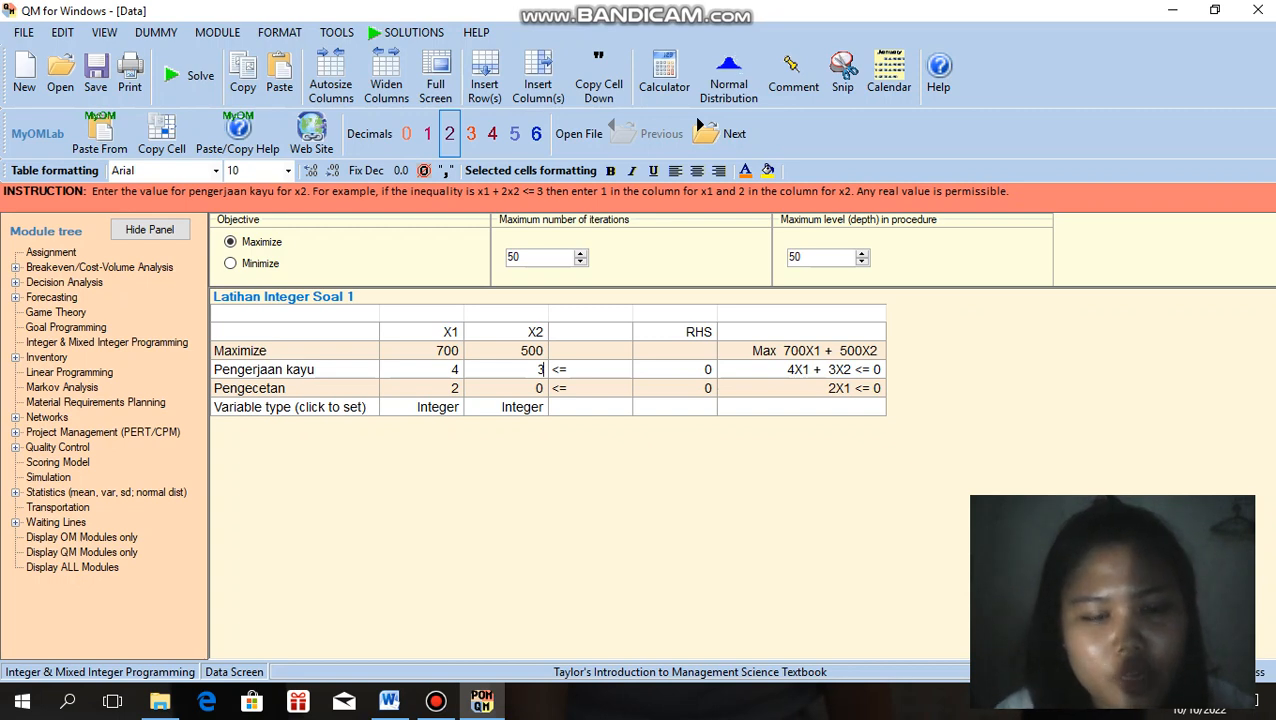
key("Return")
type("1")
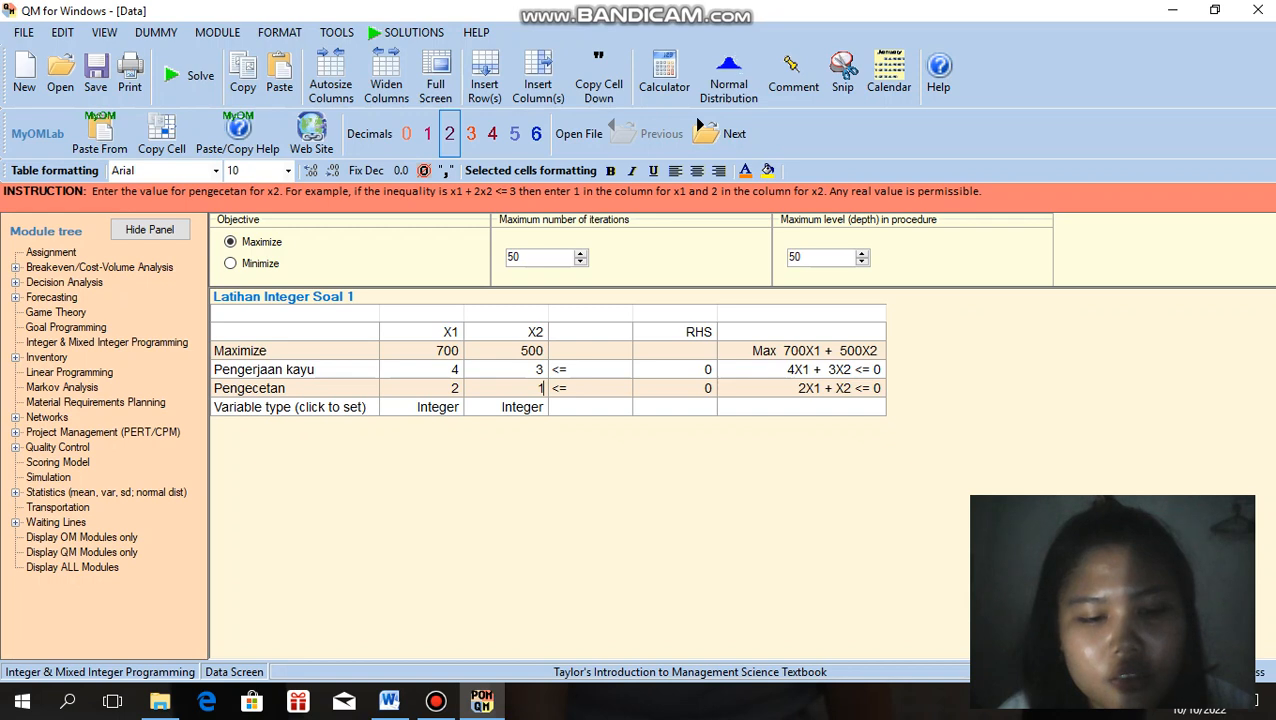
Step: Set the RHS values to 240 for Pengerjaan kayu and 100 for Pengecetan, and solve the problem
left_click(675, 370)
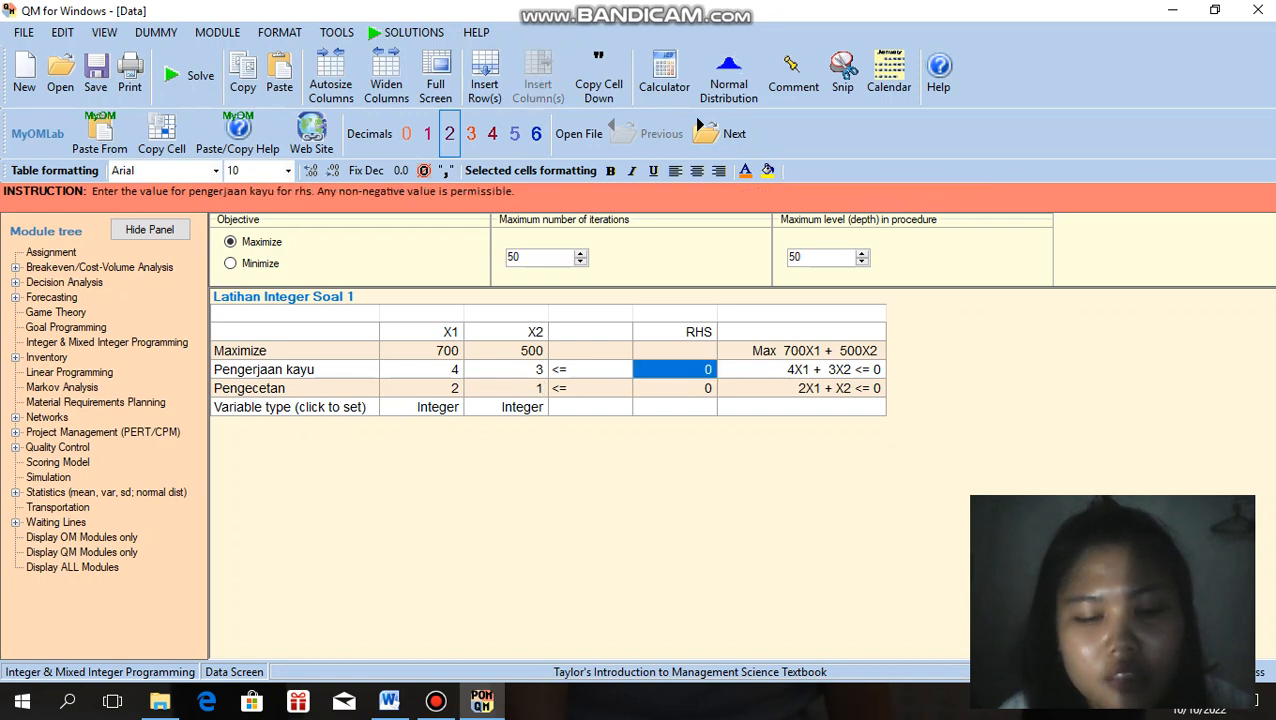
type("24")
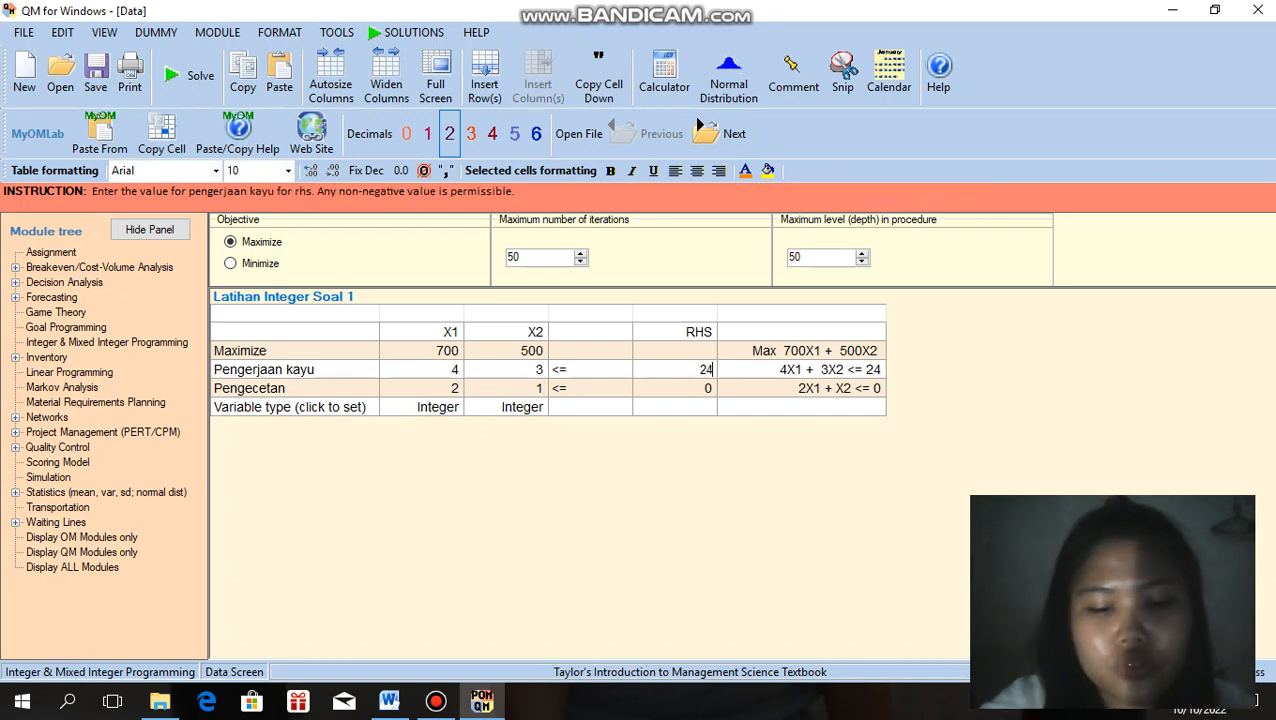
type("0")
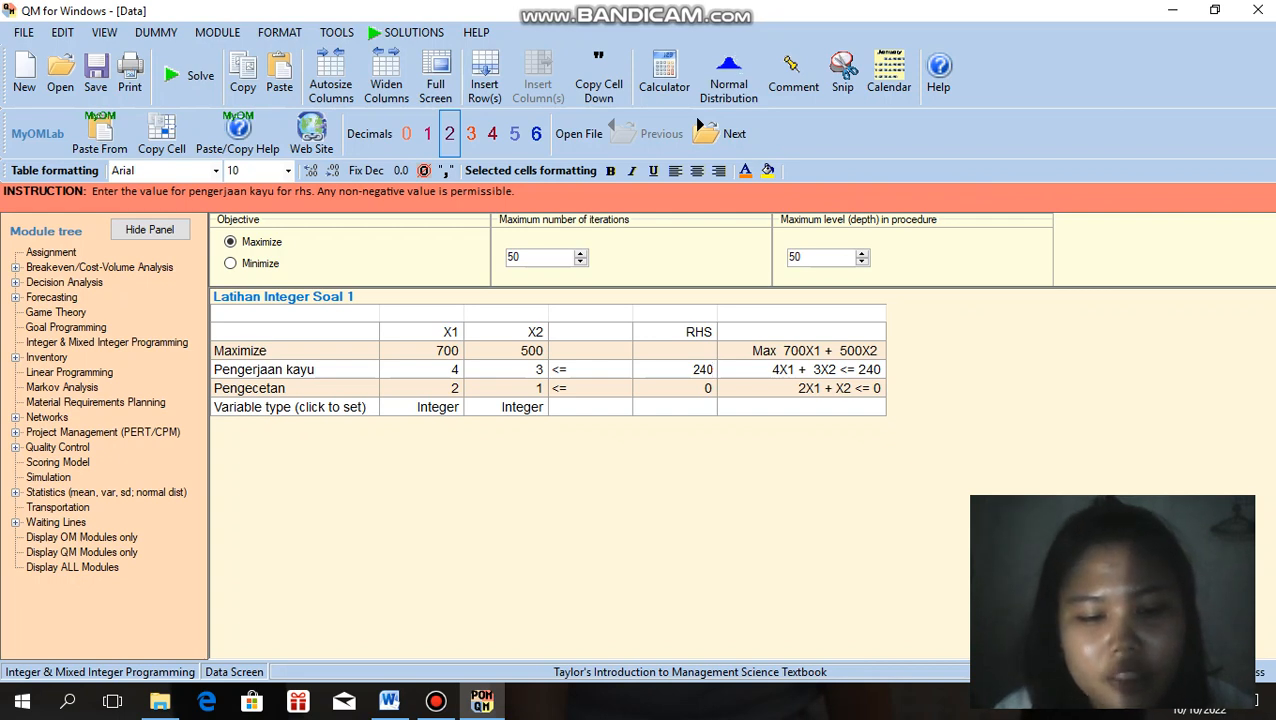
key("Return")
type("1")
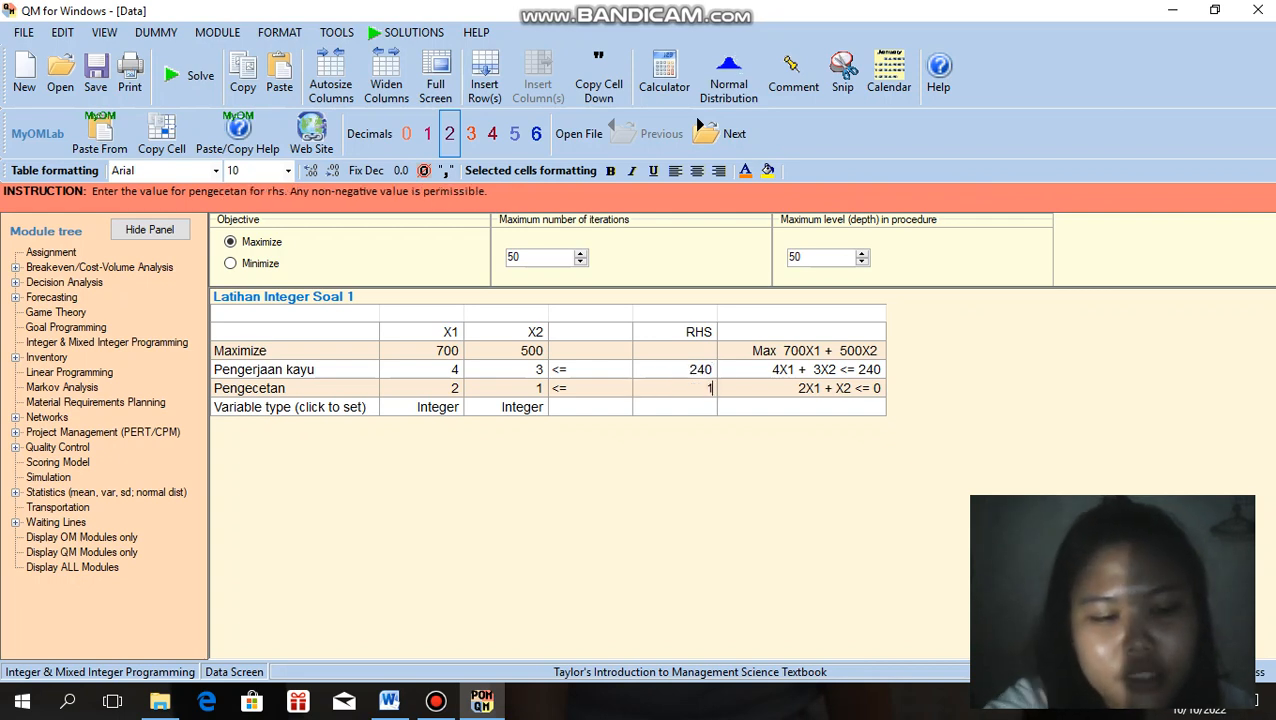
type("00")
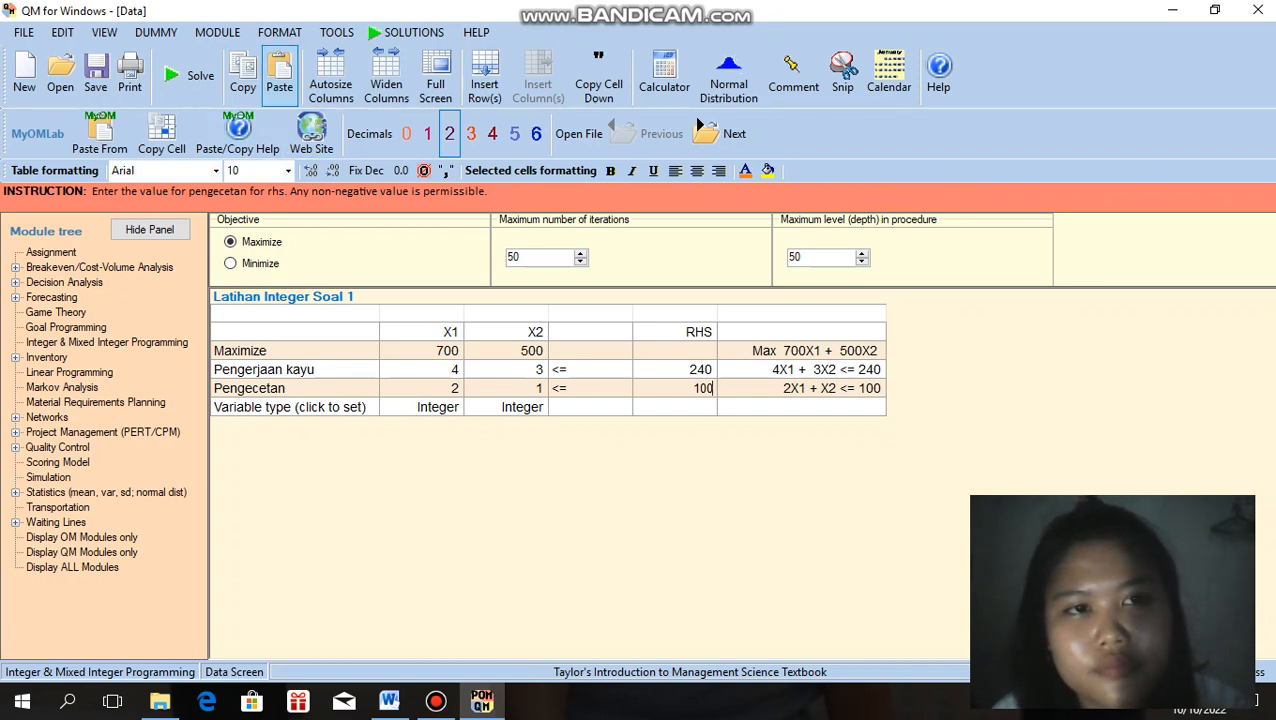
left_click(190, 78)
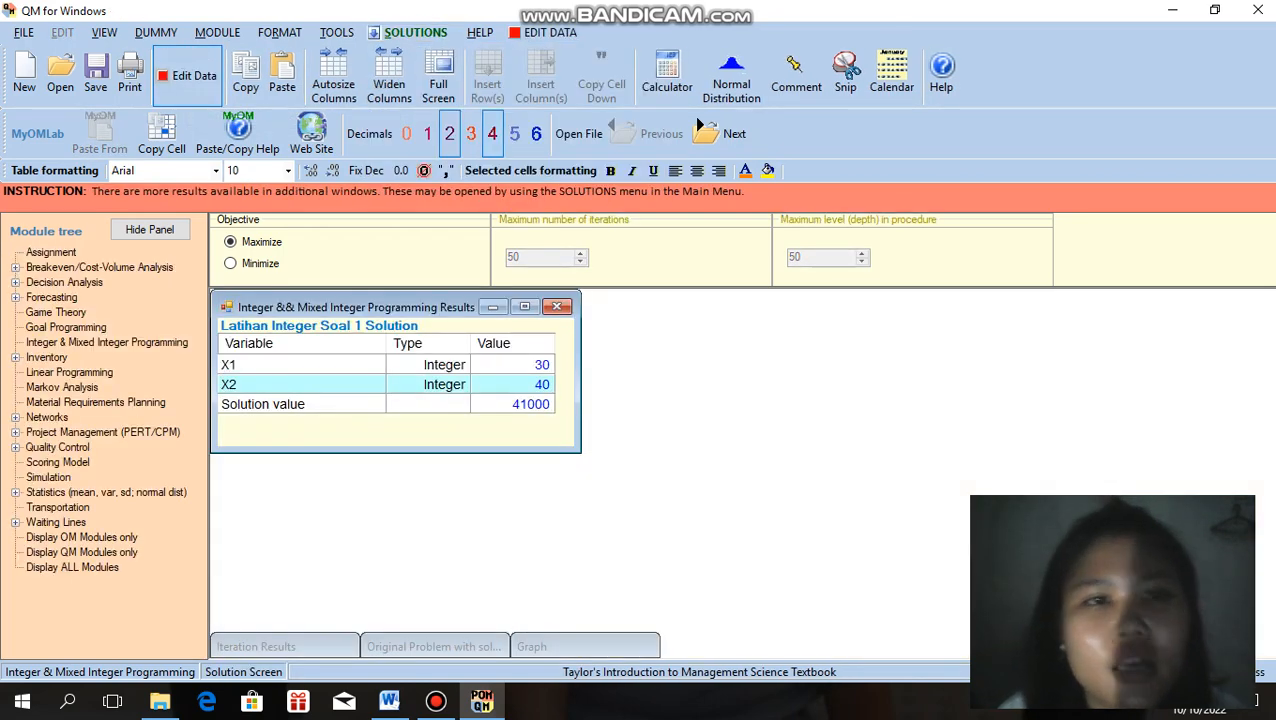
Step: Open the Iteration Results and the Original Problem with solution windows to review the solution
left_click(414, 33)
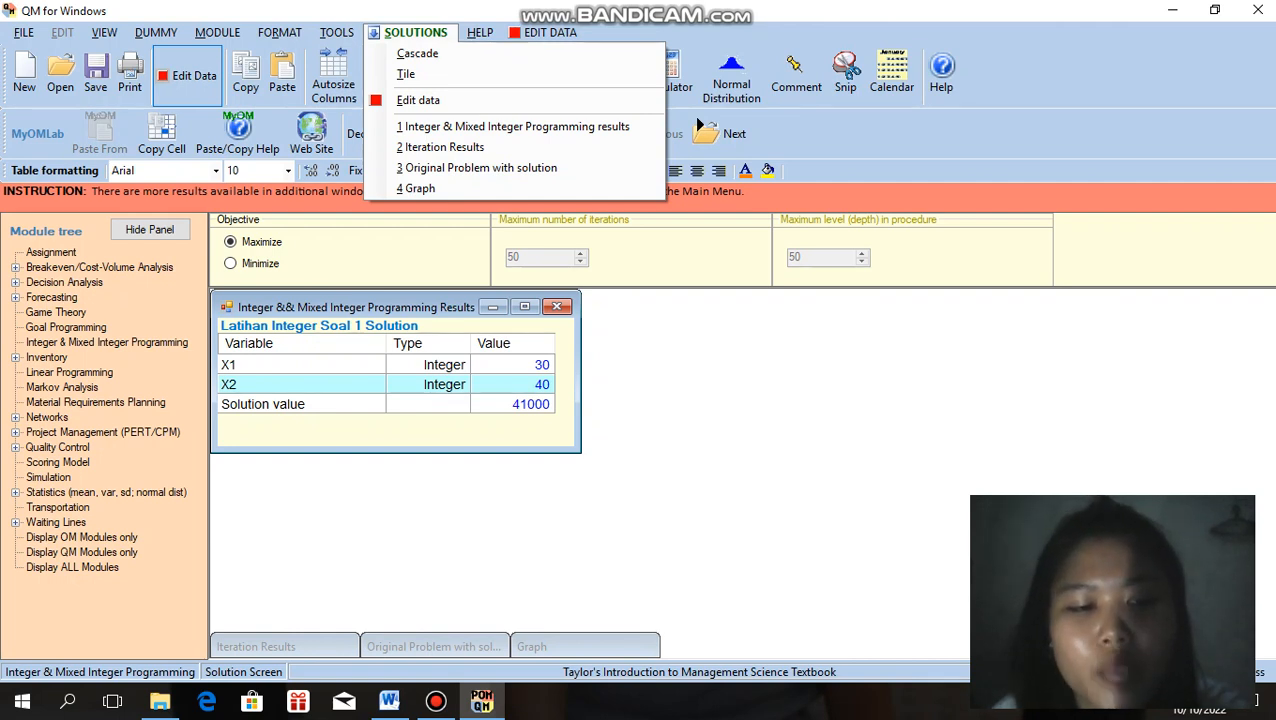
key("Escape")
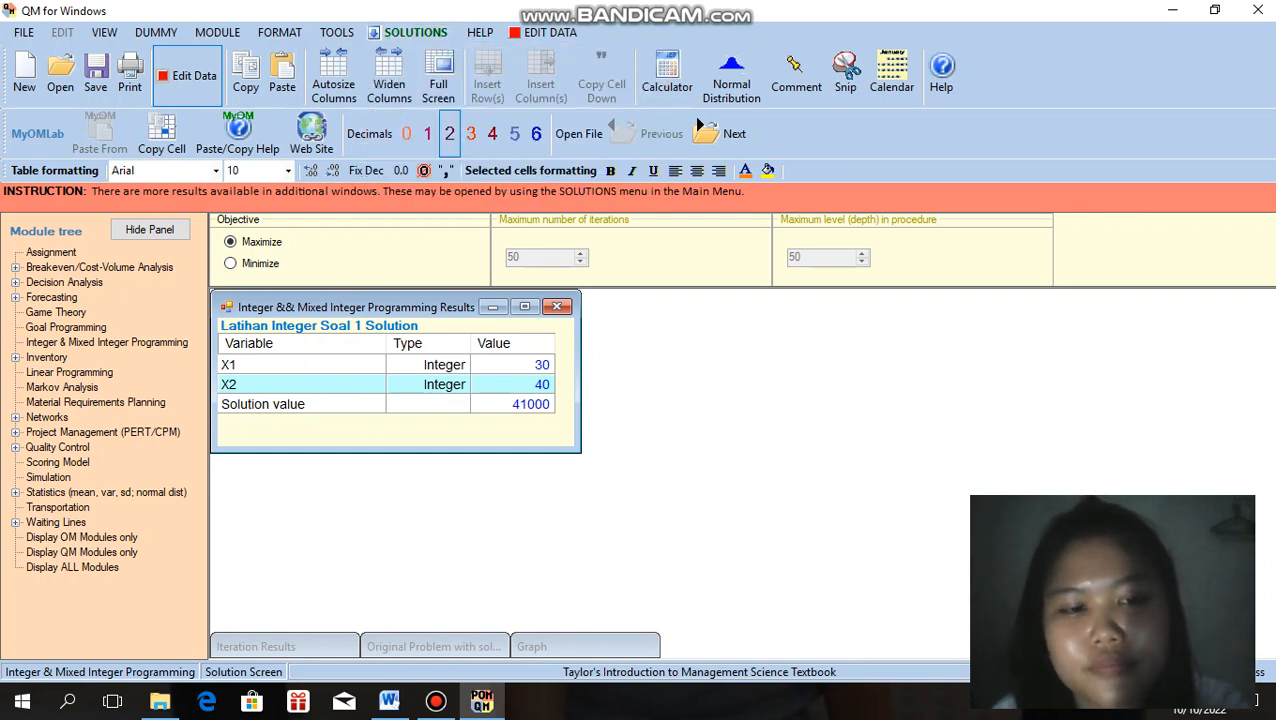
left_click(699, 121)
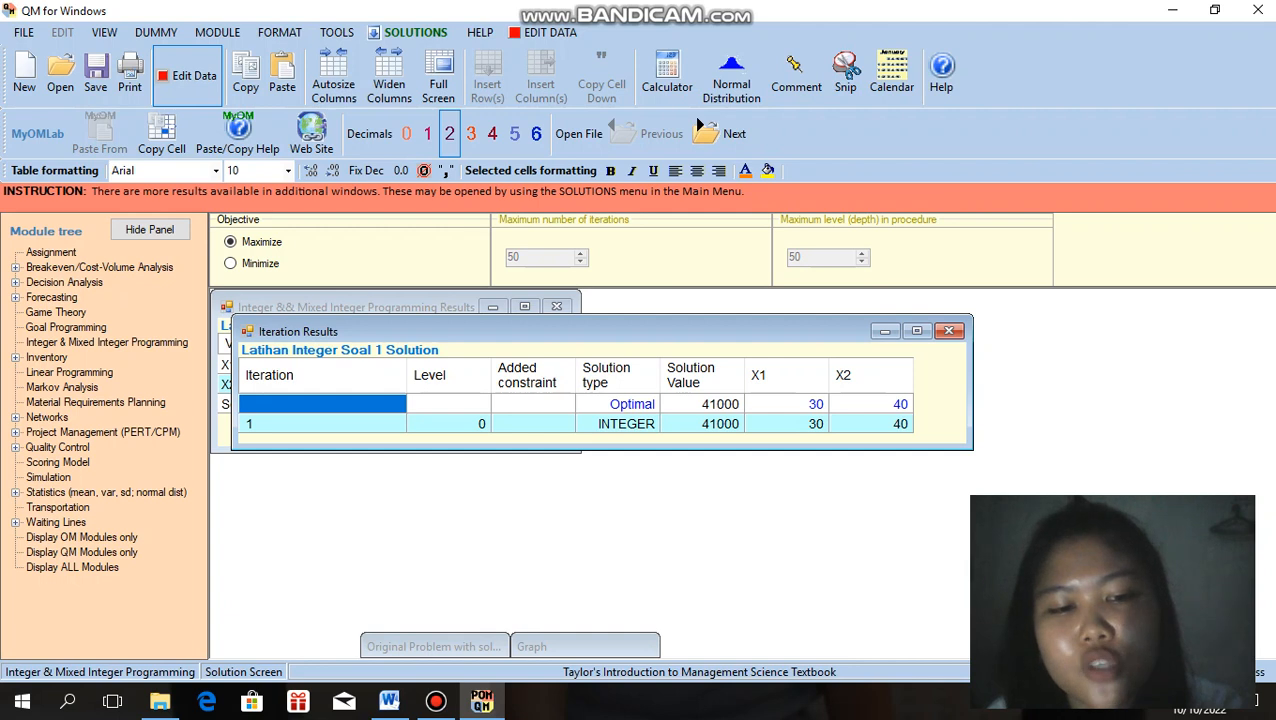
double_click(434, 646)
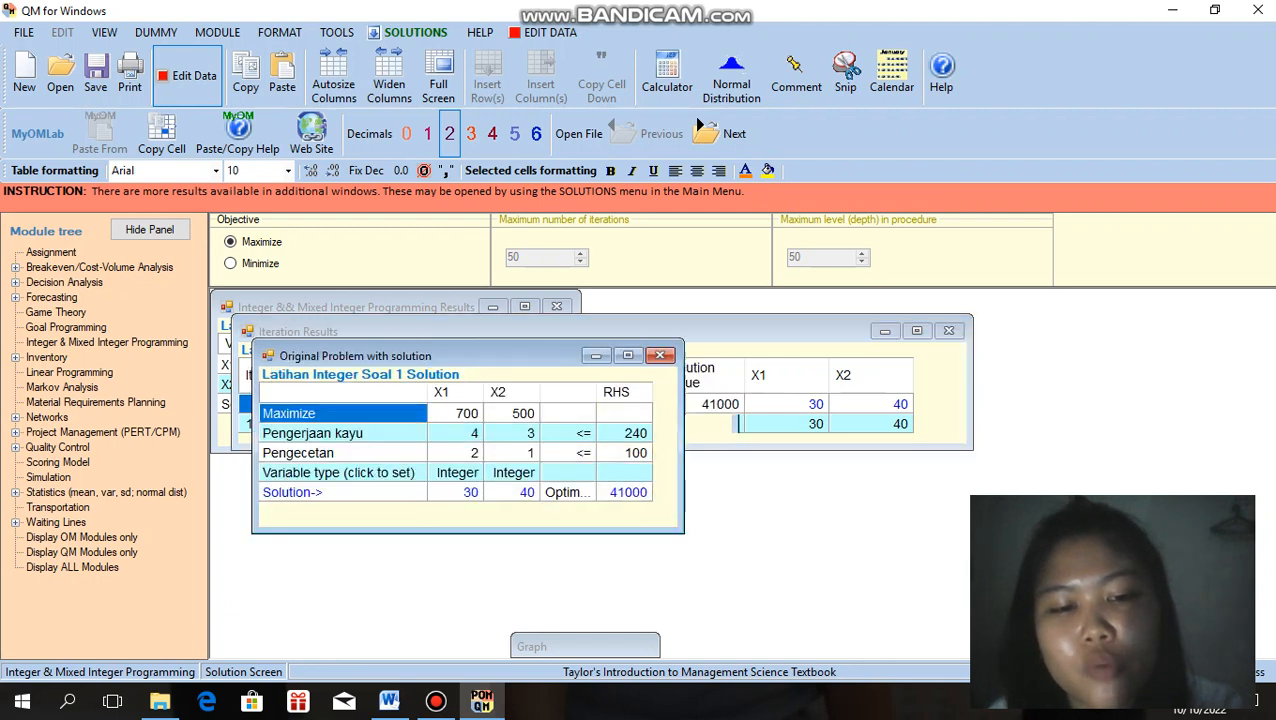